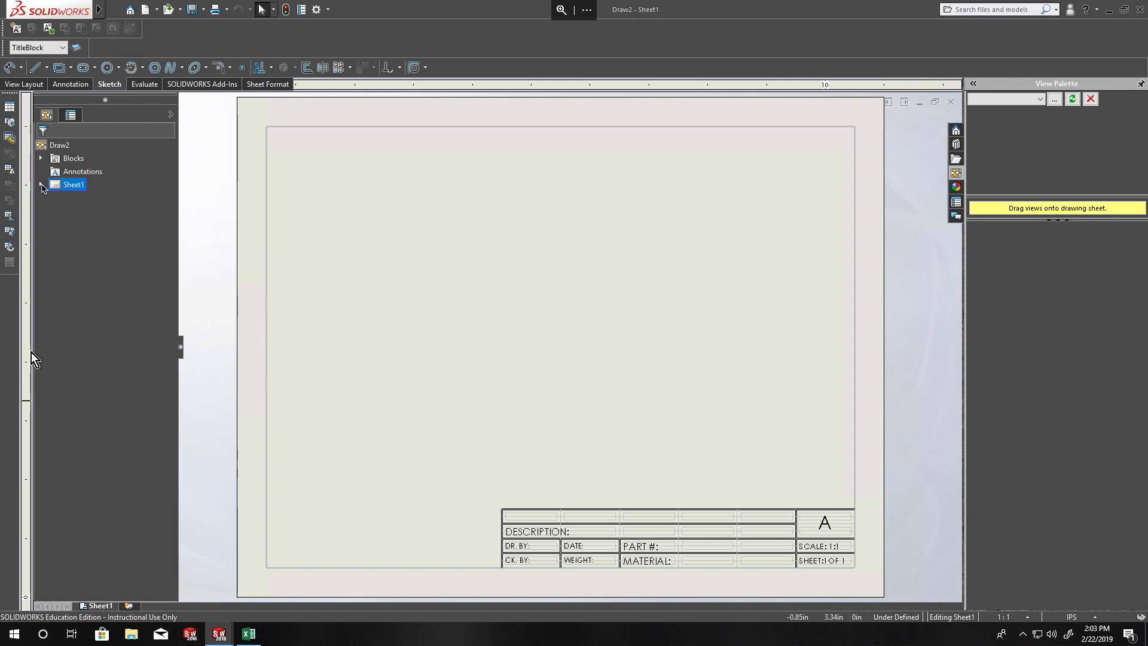
- Edit Sheet1's sheet format and delete the entire existing title block, including all its notes and lines
{"action": "right_click", "coordinate": [52, 187]}
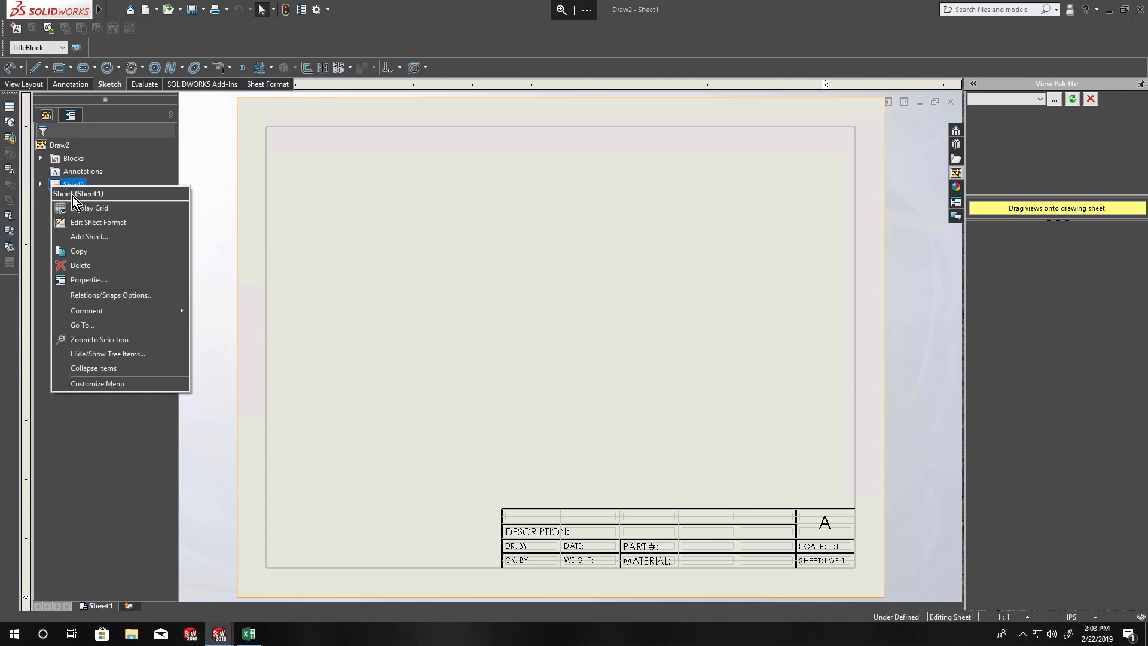
{"action": "left_click", "coordinate": [116, 223]}
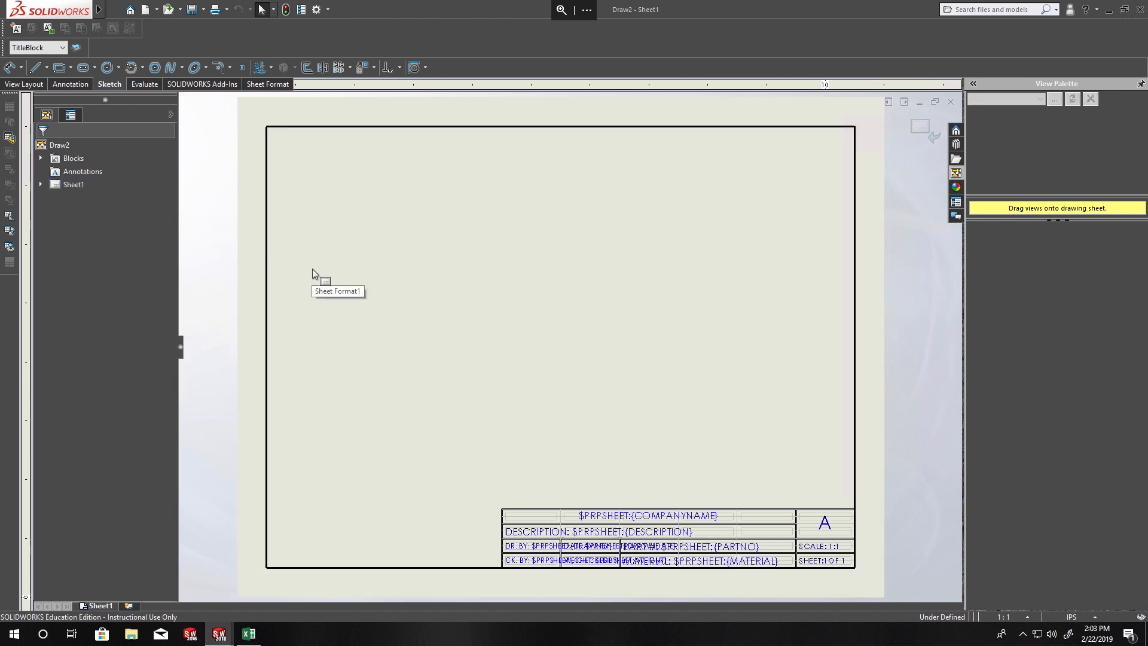
{"action": "key", "text": "ctrl+a"}
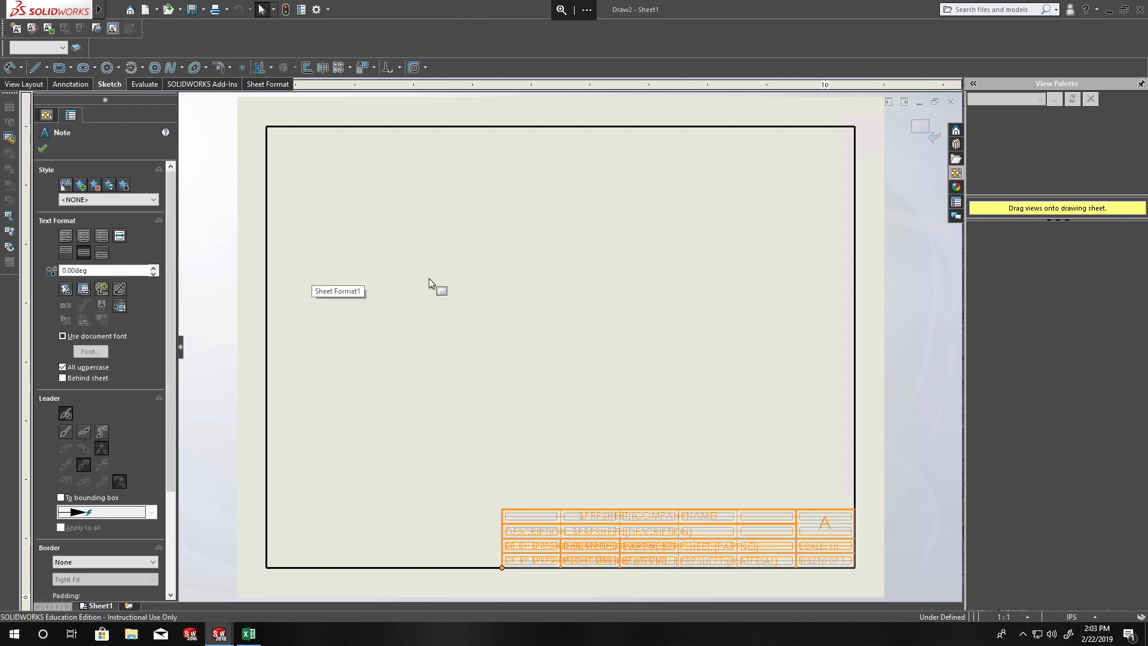
{"action": "key", "text": "Delete"}
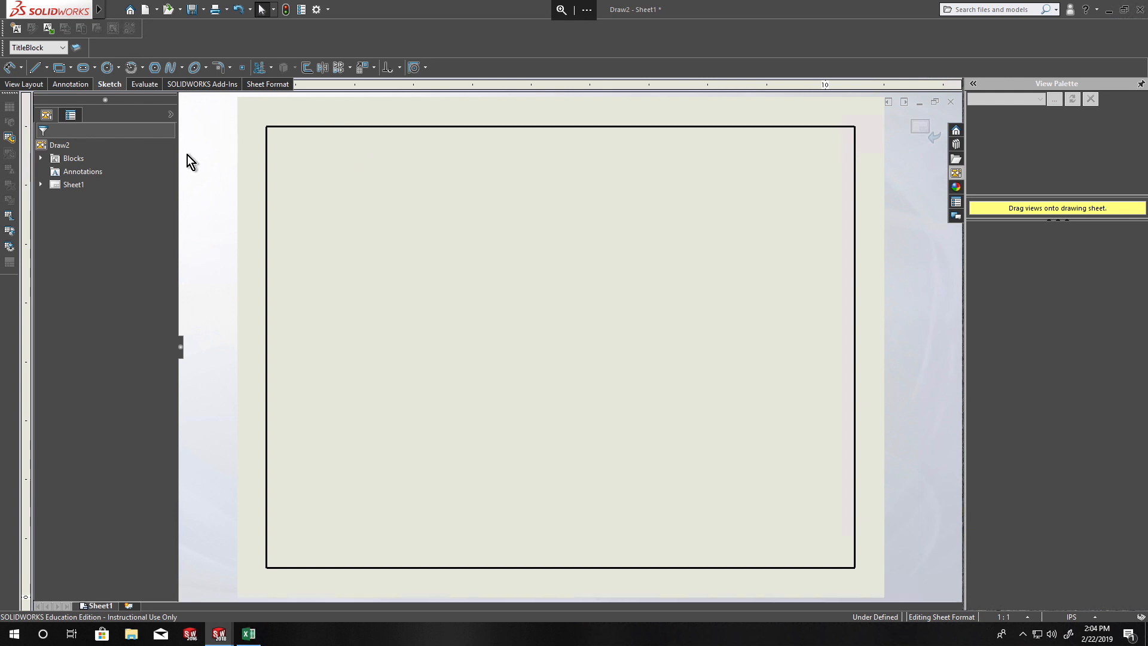
- Open the automatic border settings for Border1 in Sheet Format1 and examine the margins and zone formatting options
{"action": "left_click", "coordinate": [40, 185]}
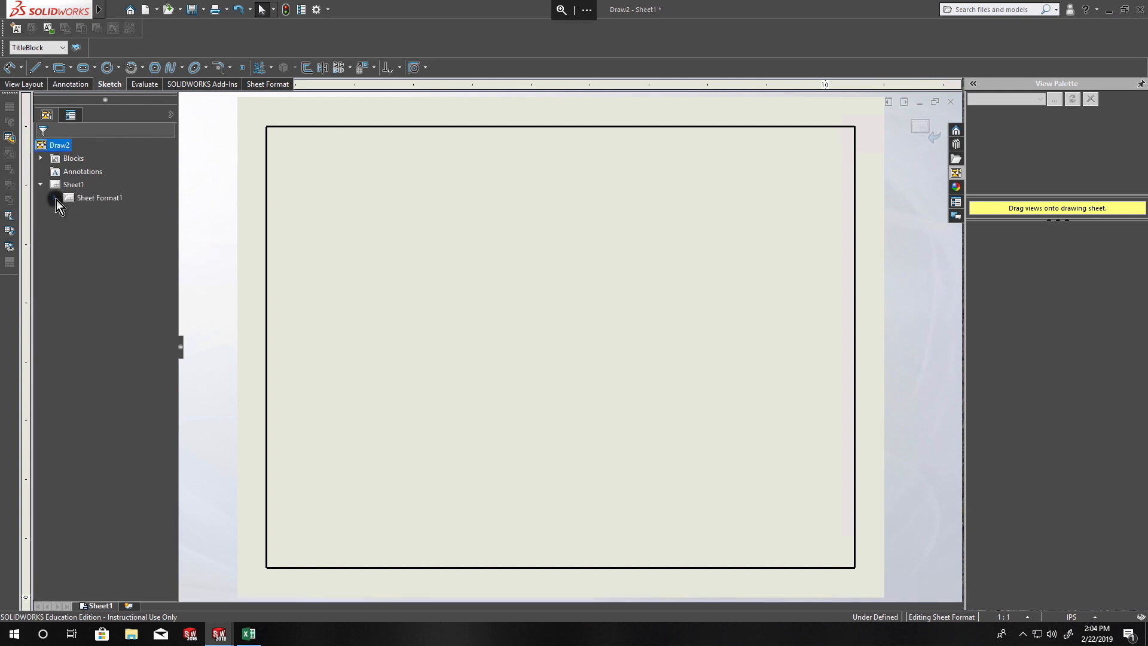
{"action": "left_click", "coordinate": [55, 198]}
{"action": "left_click", "coordinate": [103, 317]}
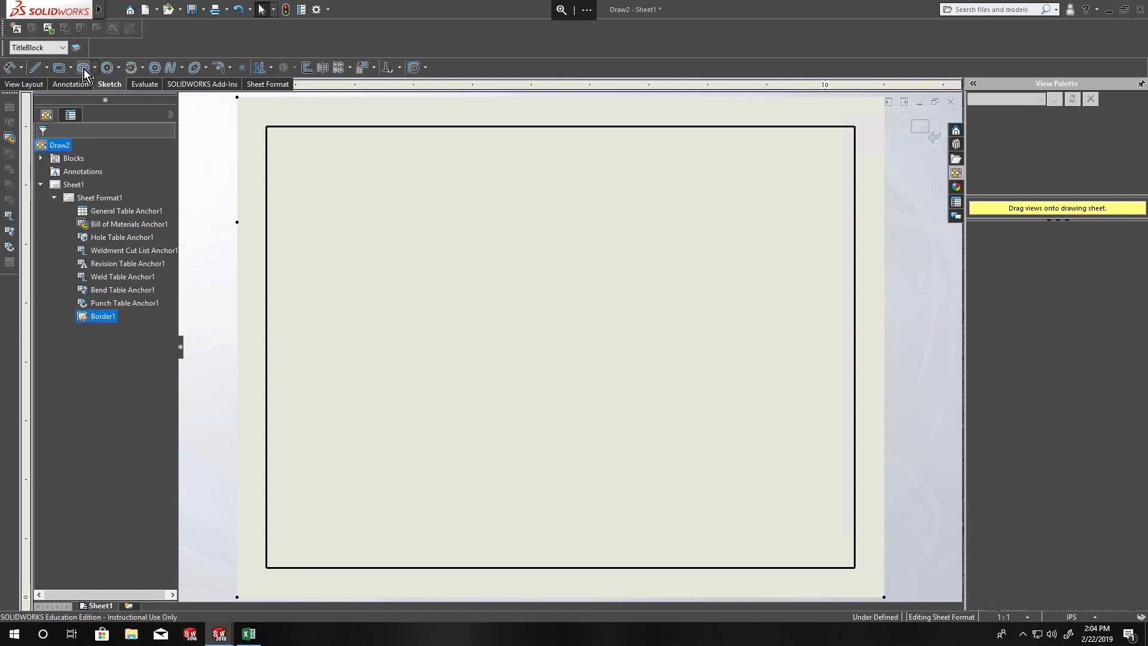
{"action": "left_click", "coordinate": [261, 88]}
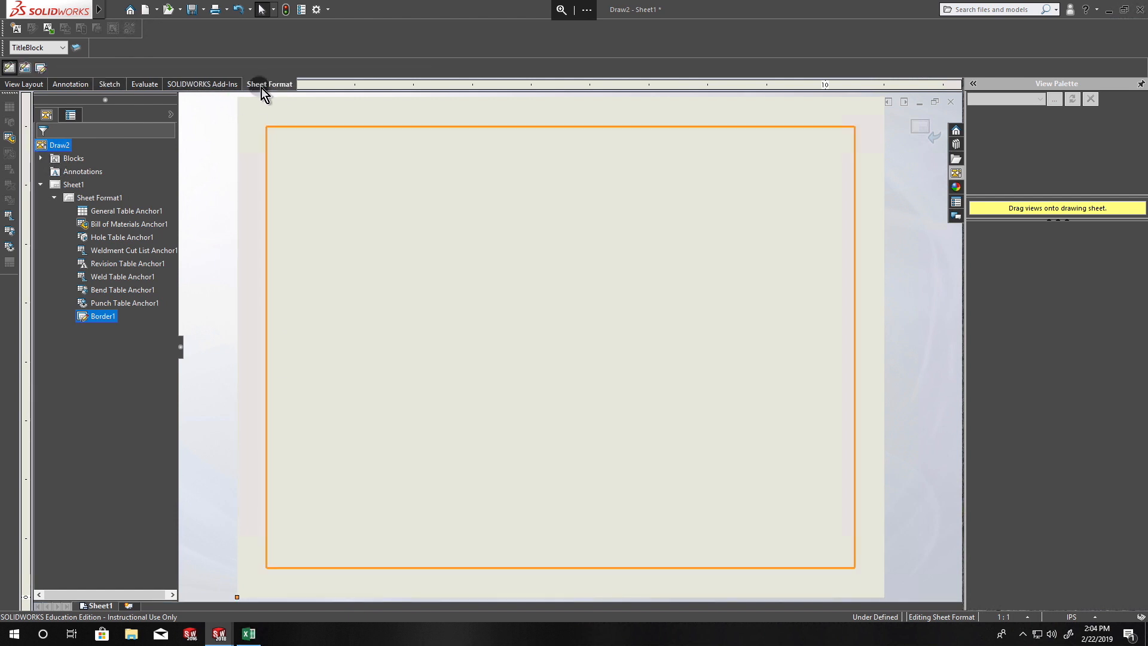
{"action": "left_click", "coordinate": [42, 67]}
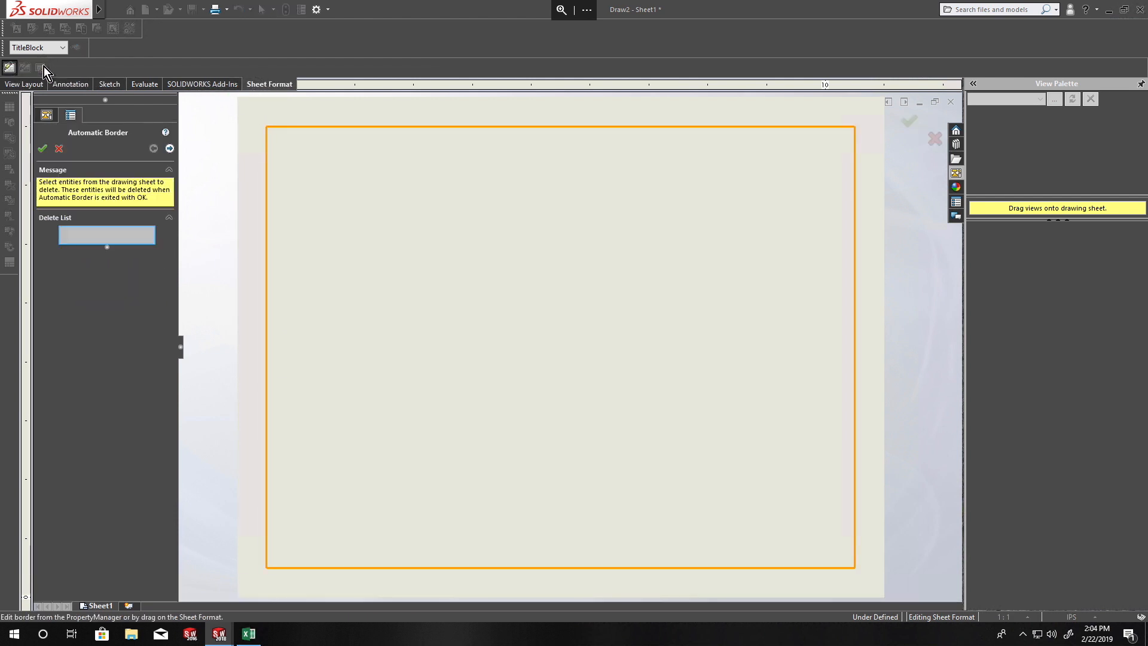
{"action": "left_click", "coordinate": [170, 149]}
{"action": "scroll", "coordinate": [98, 379], "scroll_direction": "down", "scroll_amount": 3}
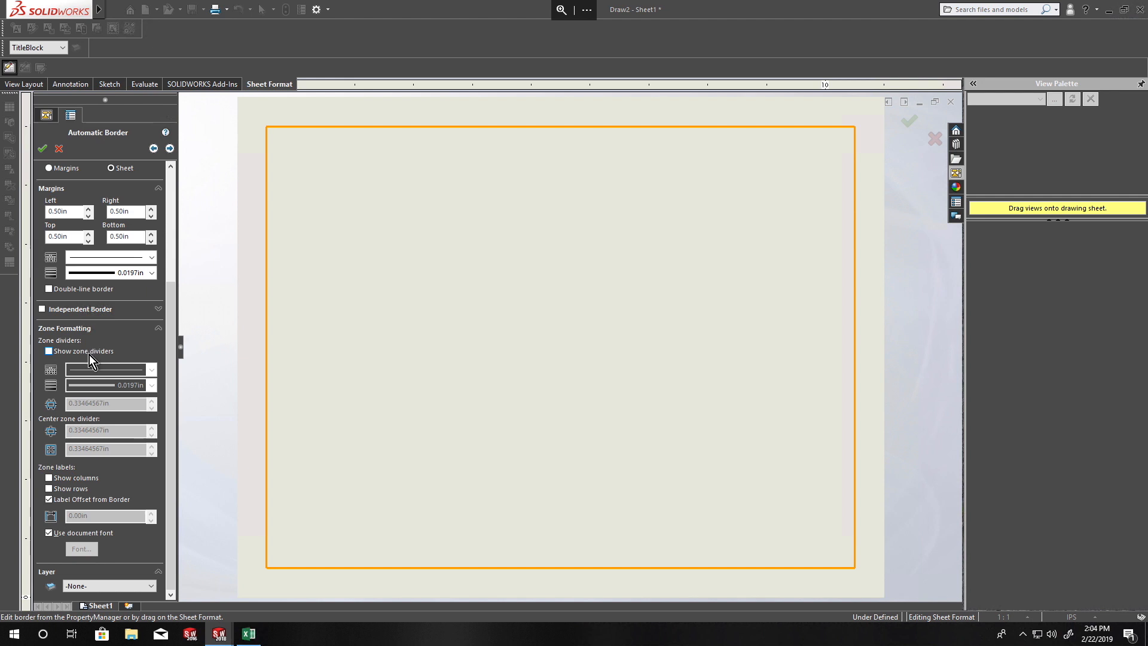
- Try the border's row and column zone labels and zone dividers, then switch them off and accept the border
{"action": "left_click", "coordinate": [66, 489]}
{"action": "left_click", "coordinate": [64, 478]}
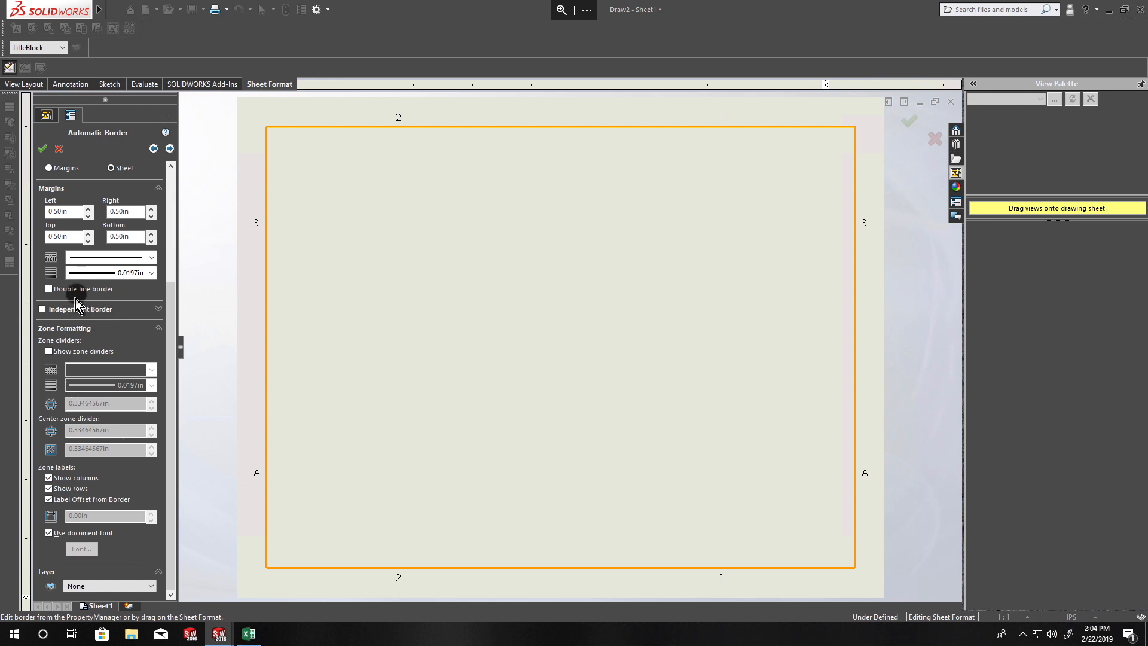
{"action": "left_click", "coordinate": [48, 351]}
{"action": "left_click", "coordinate": [48, 351]}
{"action": "left_click", "coordinate": [49, 489]}
{"action": "left_click", "coordinate": [49, 478]}
{"action": "left_click", "coordinate": [44, 147]}
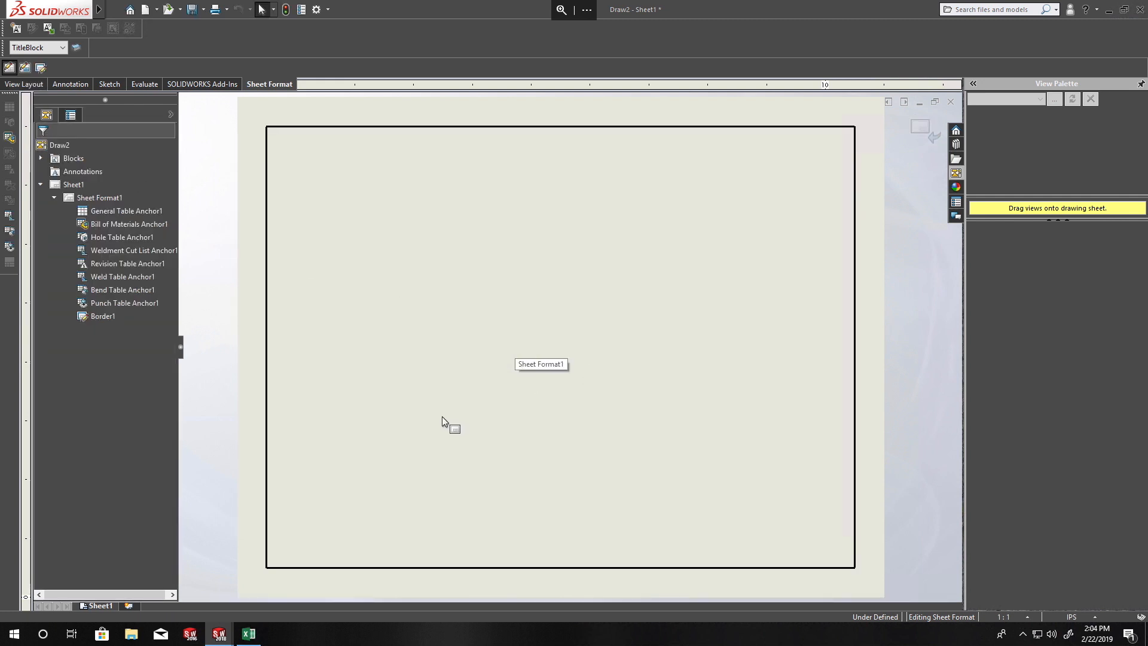
- Sketch a corner rectangle about 1.89 in wide and 0.39 in high in the upper-left area of the sheet
{"action": "left_click", "coordinate": [110, 85]}
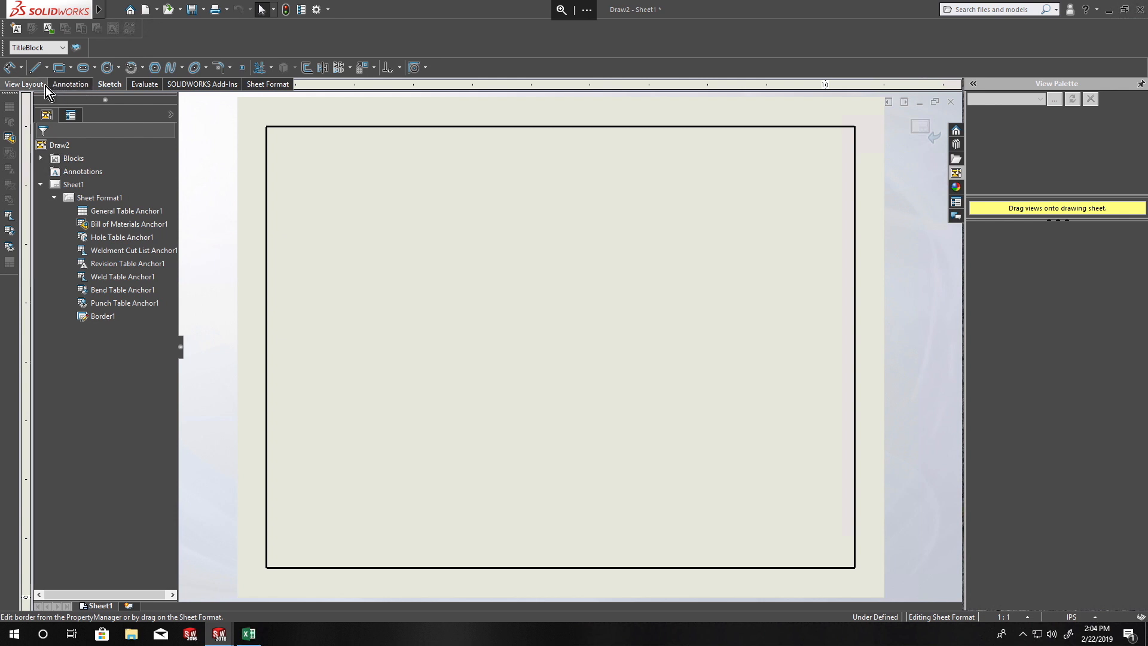
{"action": "left_click", "coordinate": [59, 69]}
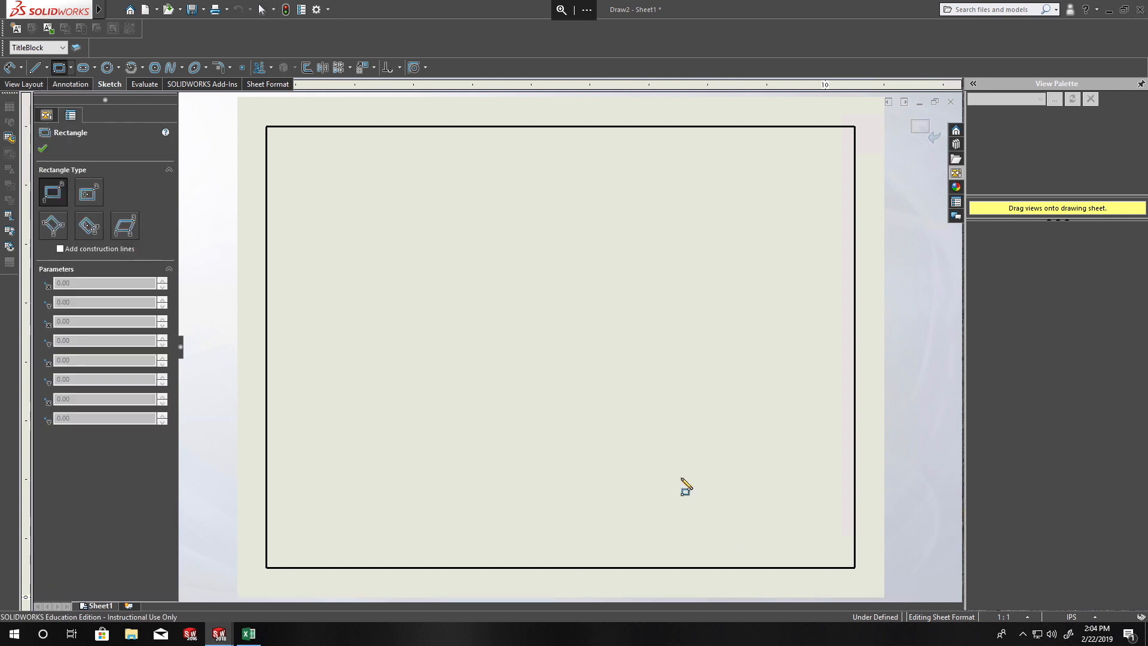
{"action": "left_click_drag", "start_coordinate": [358, 267], "coordinate": [471, 290]}
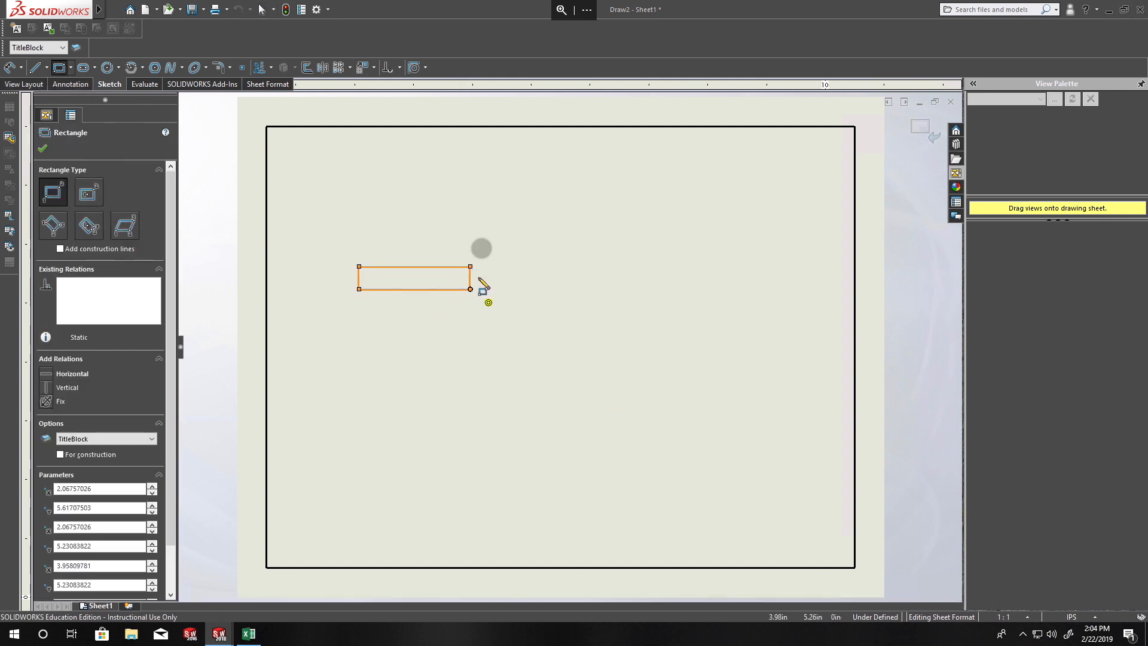
- Dimension the rectangle with a width of 1 in and a height of 0.25 in
{"action": "right_click_drag", "start_coordinate": [442, 233], "coordinate": [443, 201]}
{"action": "left_click", "coordinate": [439, 266]}
{"action": "left_click", "coordinate": [419, 245]}
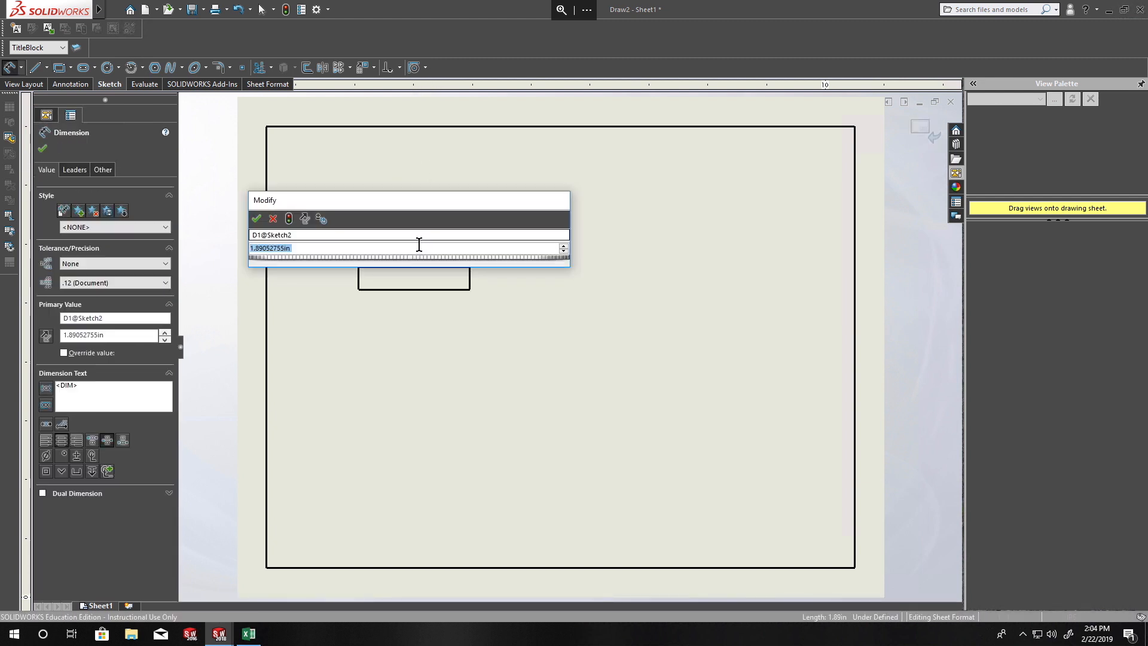
{"action": "type", "text": "1"}
{"action": "key", "text": "Return"}
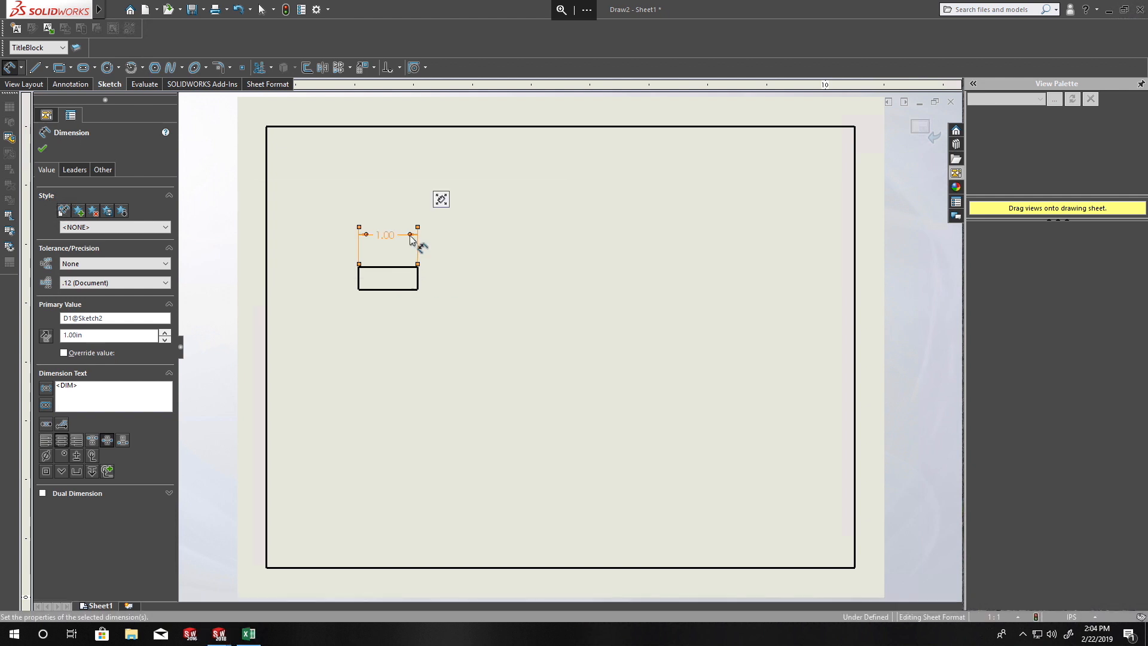
{"action": "left_click", "coordinate": [359, 276]}
{"action": "left_click", "coordinate": [333, 288]}
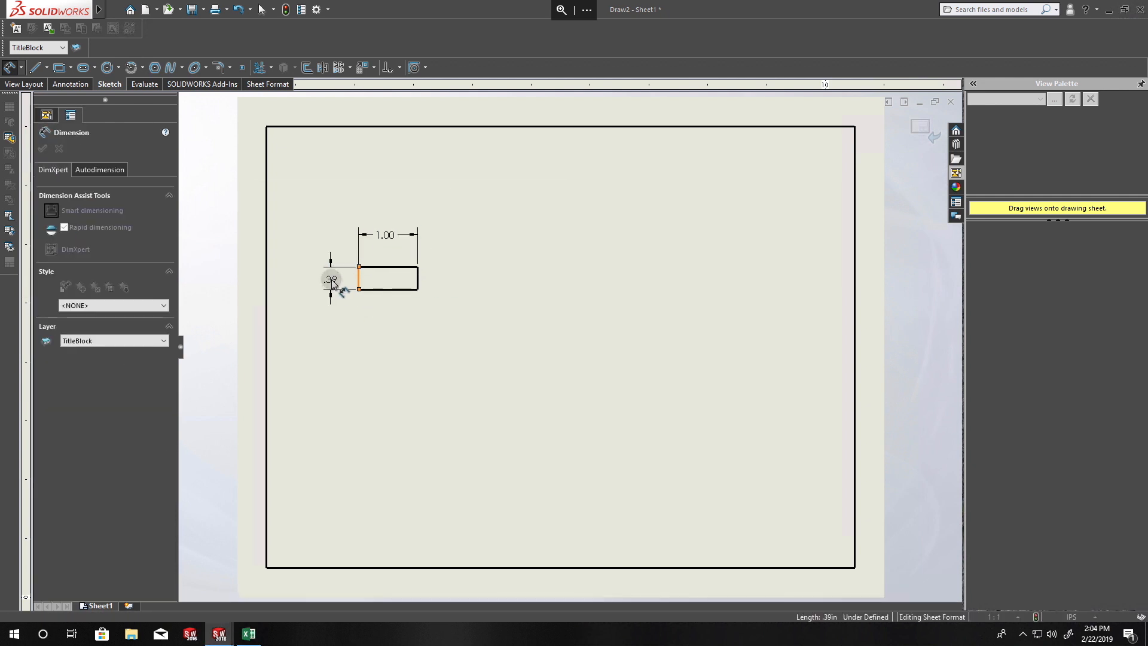
{"action": "type", "text": ".25"}
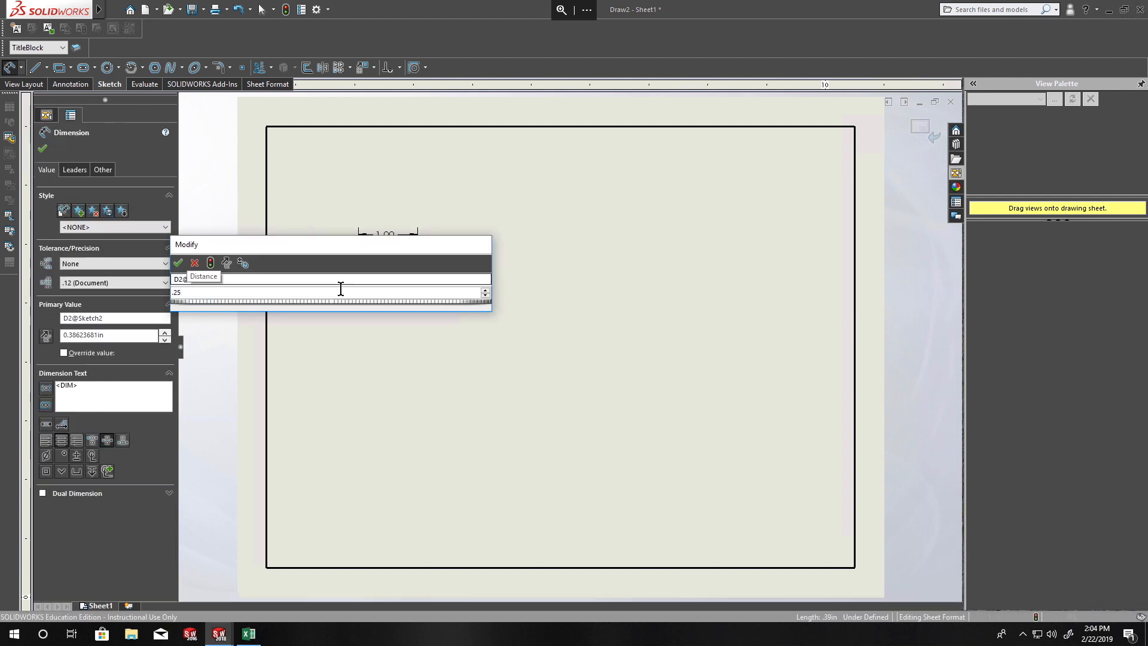
{"action": "key", "text": "Return"}
{"action": "key", "text": "Escape"}
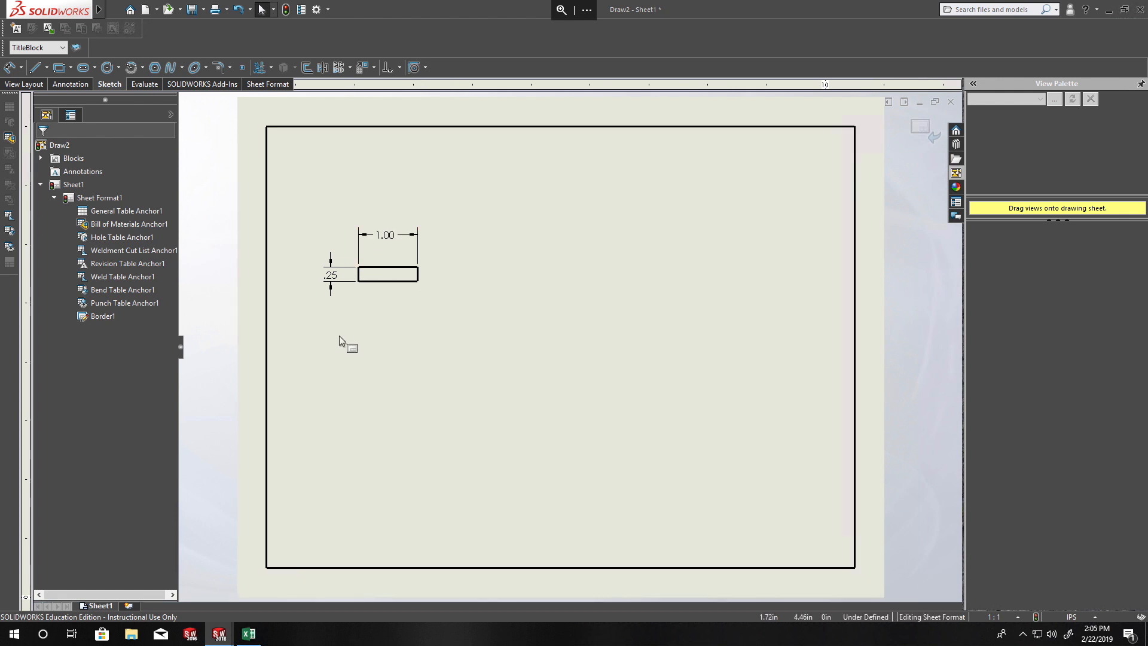
- Offset the rectangle inward by 0.0625 in and move the offset dimension clear of the lines
{"action": "scroll", "coordinate": [370, 274], "scroll_direction": "down", "scroll_amount": 8}
{"action": "scroll", "coordinate": [481, 283], "scroll_direction": "up", "scroll_amount": 1}
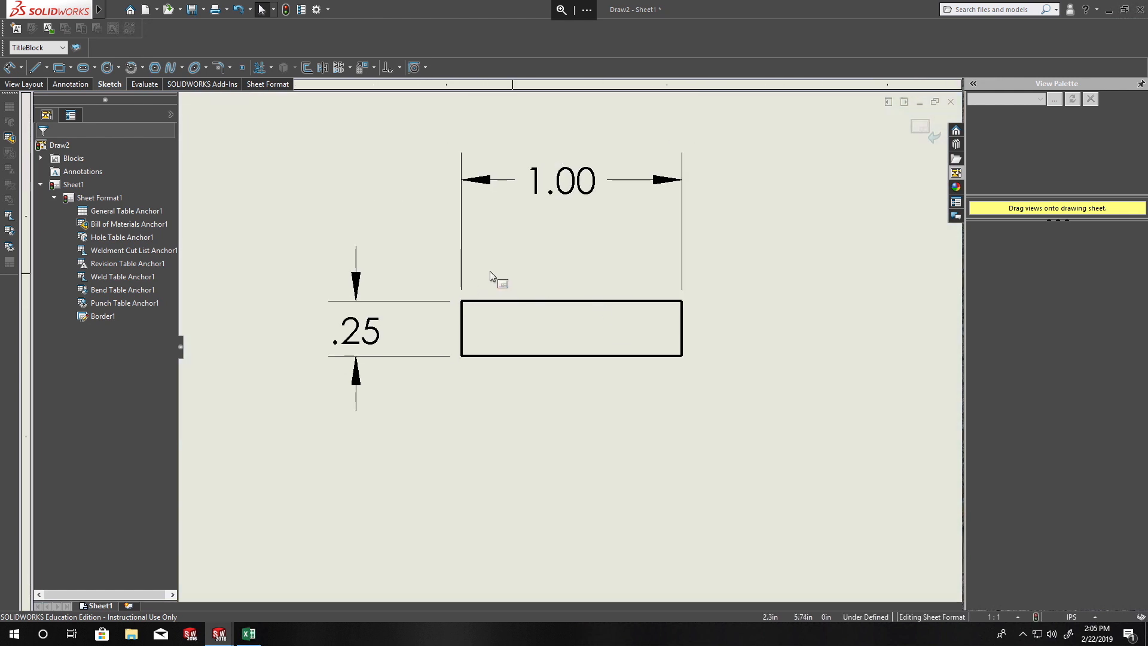
{"action": "middle_click_drag", "start_coordinate": [512, 272], "coordinate": [399, 249]}
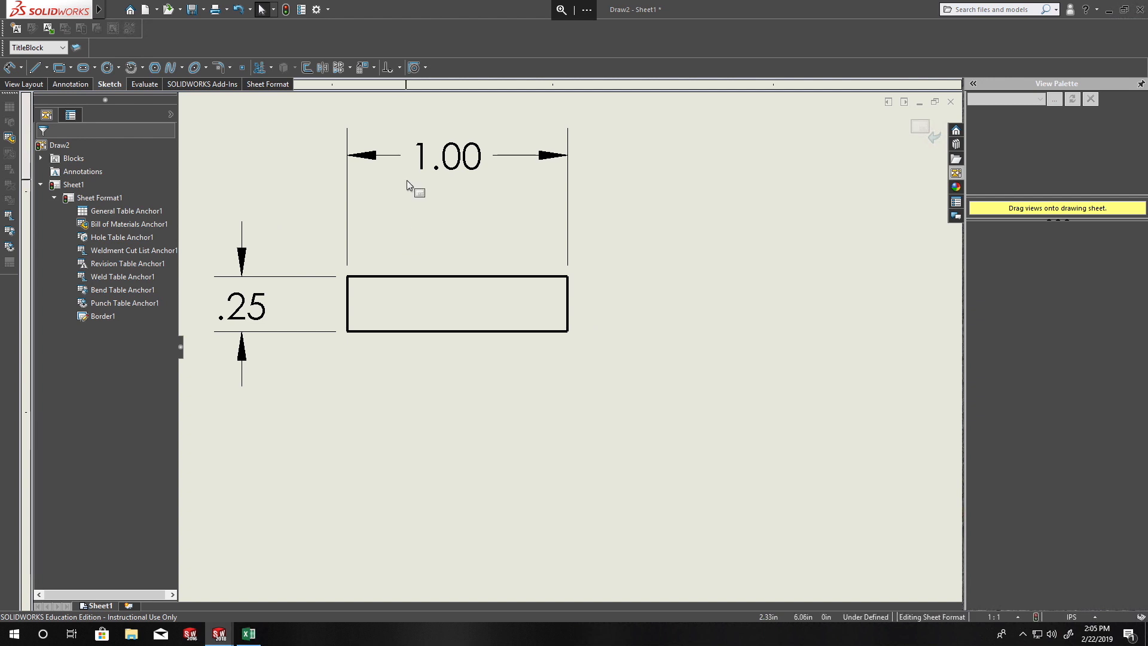
{"action": "left_click", "coordinate": [308, 67]}
{"action": "left_click_drag", "start_coordinate": [328, 249], "coordinate": [605, 357]}
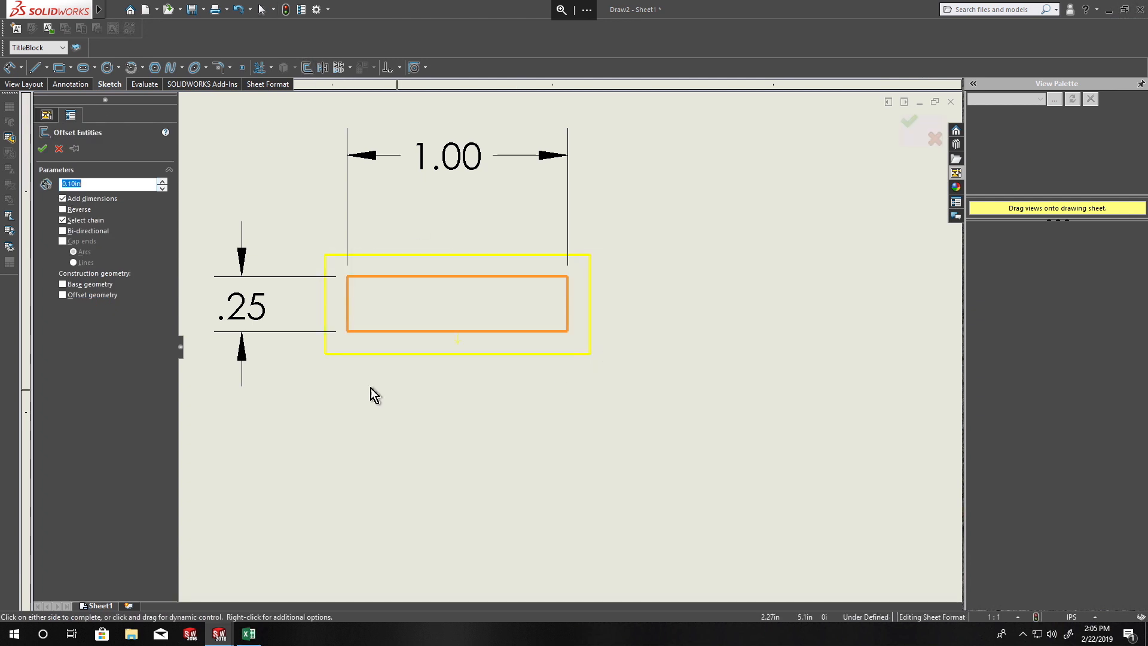
{"action": "left_click", "coordinate": [70, 210]}
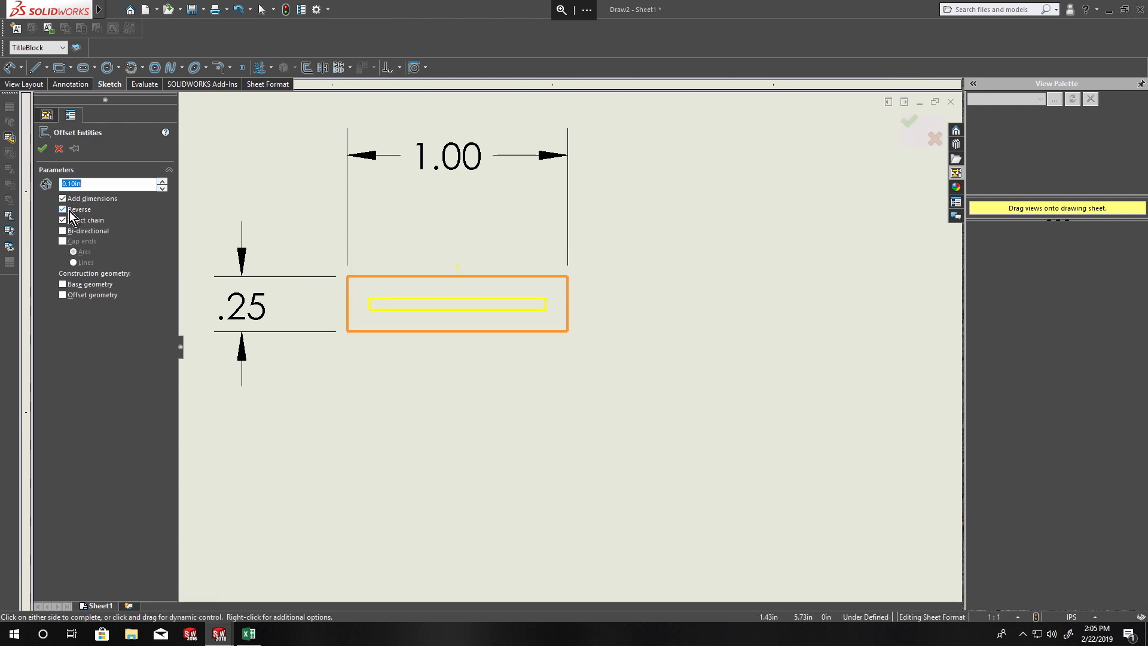
{"action": "key", "text": "BackSpace"}
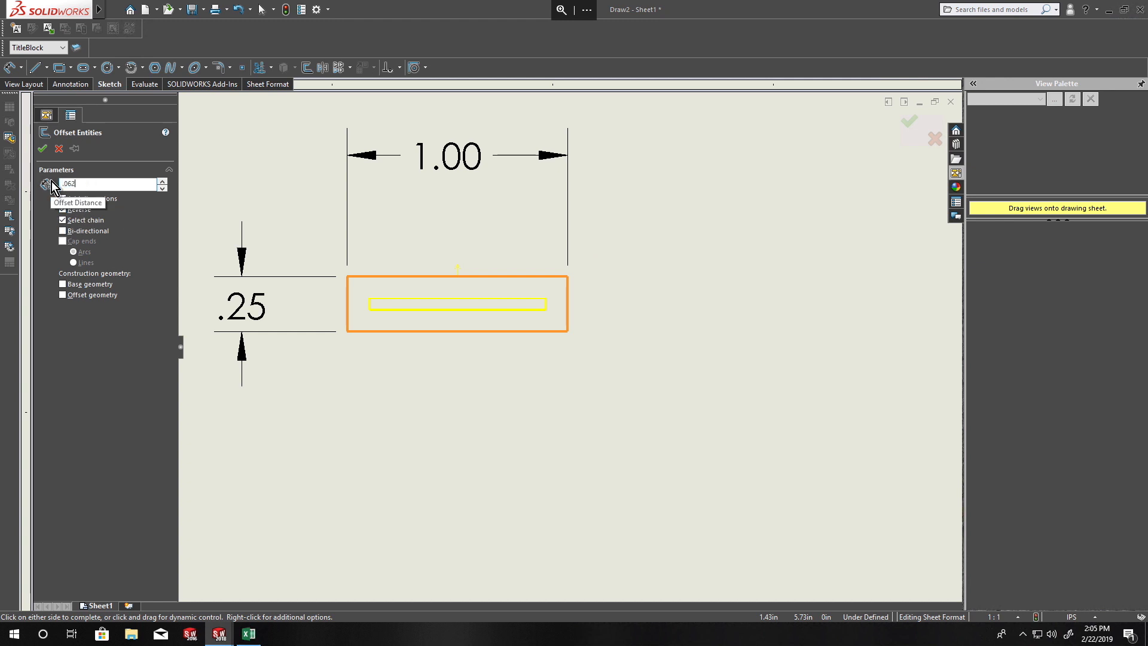
{"action": "key", "text": "Return"}
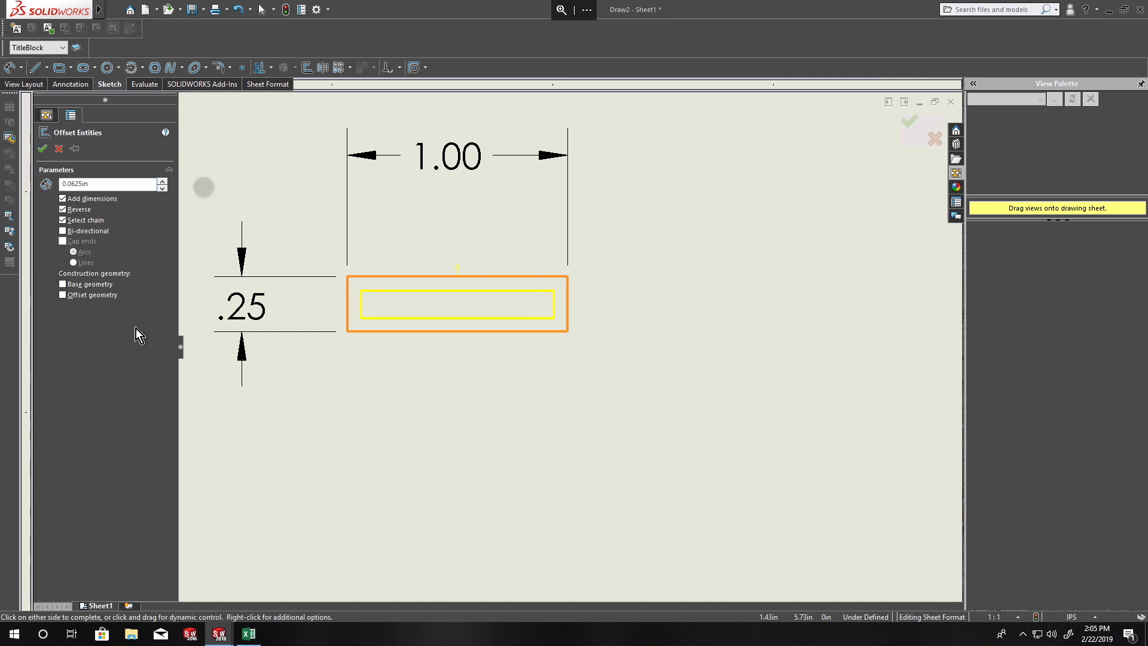
{"action": "left_click", "coordinate": [43, 152]}
{"action": "left_click_drag", "start_coordinate": [425, 290], "coordinate": [479, 219]}
- Start a linear sketch pattern of both rectangles along the X-axis with 6 instances spaced 1 in apart
{"action": "scroll", "coordinate": [475, 224], "scroll_direction": "up", "scroll_amount": 4}
{"action": "left_click_drag", "start_coordinate": [363, 209], "coordinate": [426, 243]}
{"action": "left_click_drag", "start_coordinate": [443, 292], "coordinate": [594, 351]}
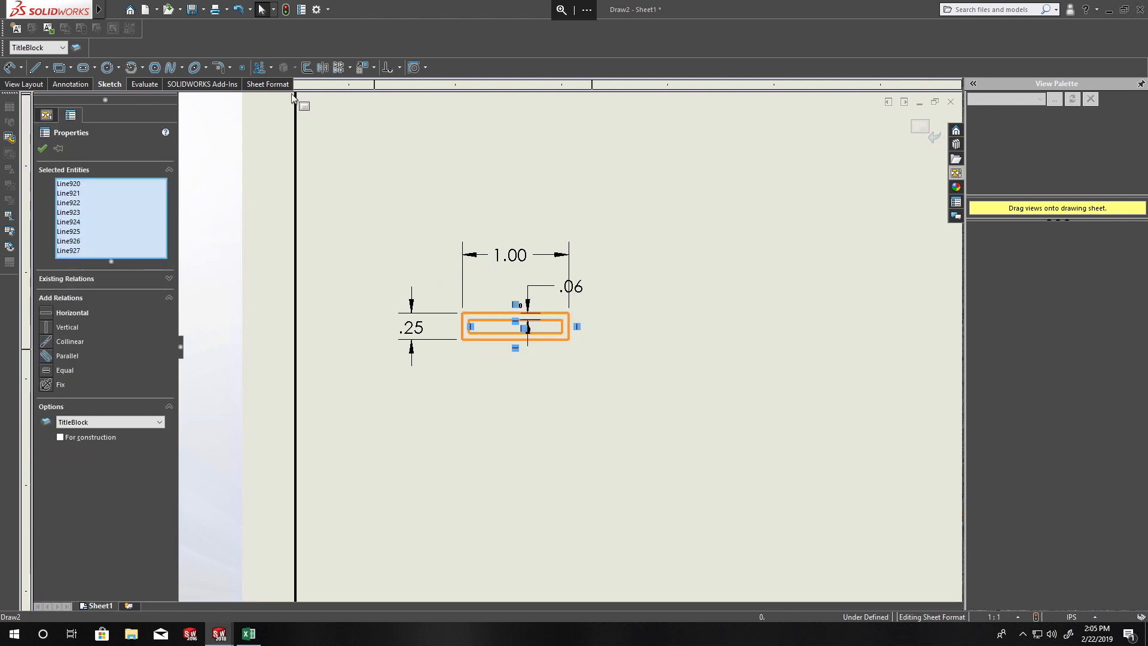
{"action": "left_click", "coordinate": [335, 67]}
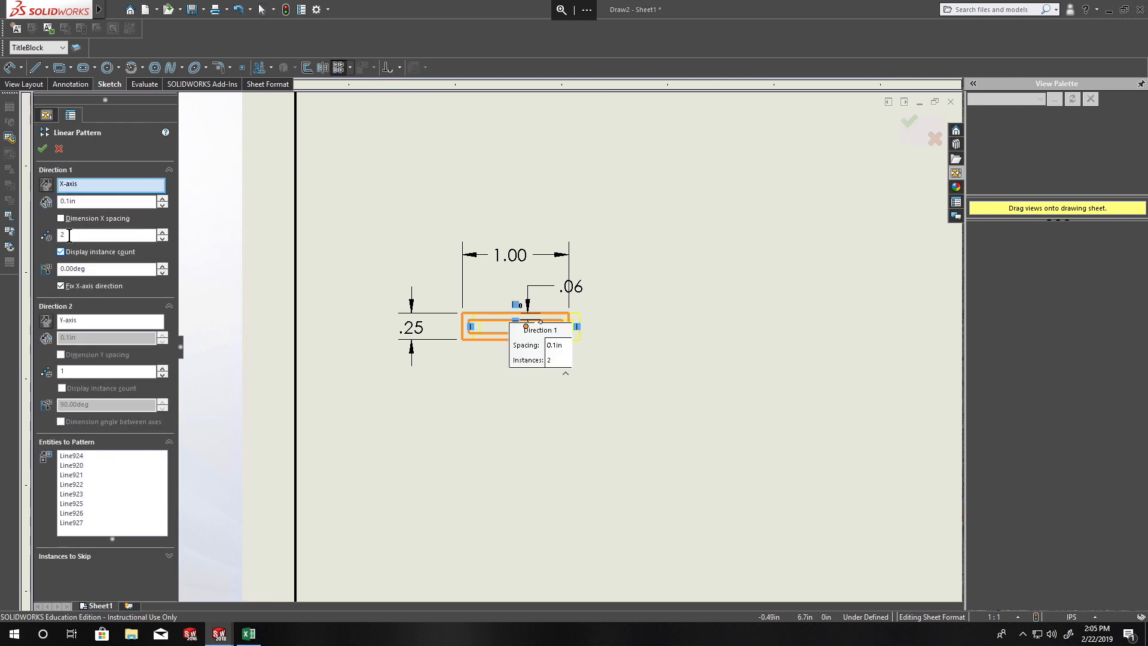
{"action": "left_click_drag", "start_coordinate": [84, 201], "coordinate": [40, 198]}
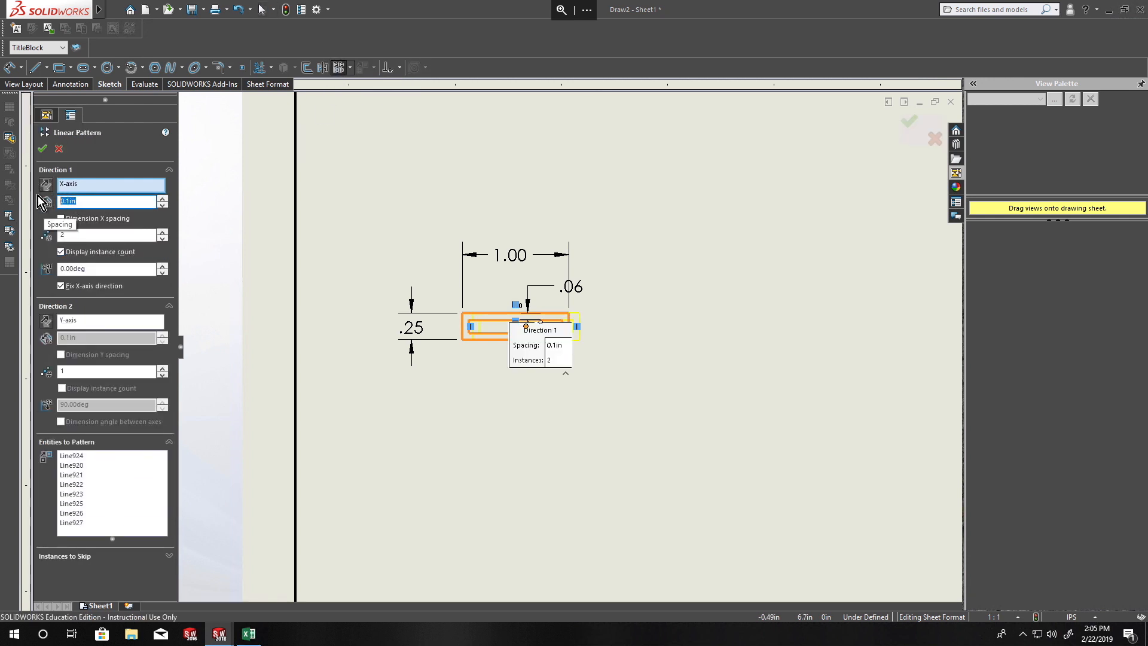
{"action": "type", "text": "1"}
{"action": "key", "text": "Tab"}
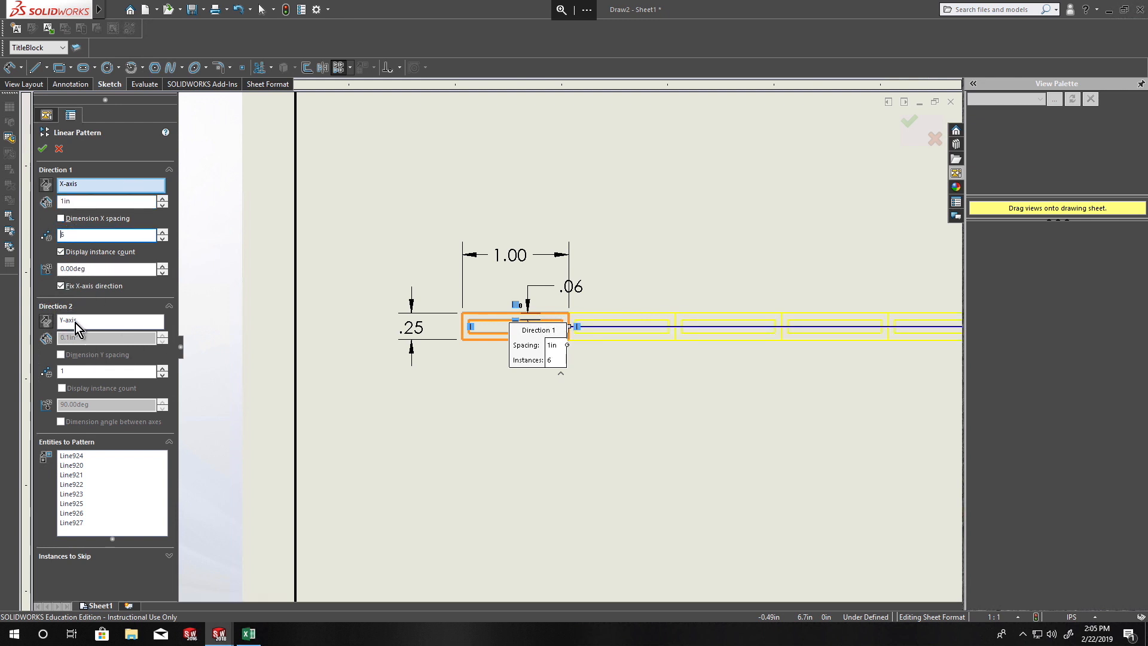
- Add 4 pattern instances spaced 0.25 in apart along the Y-axis, reversed downward, and finish the linear pattern
{"action": "double_click", "coordinate": [66, 371]}
{"action": "type", "text": "4"}
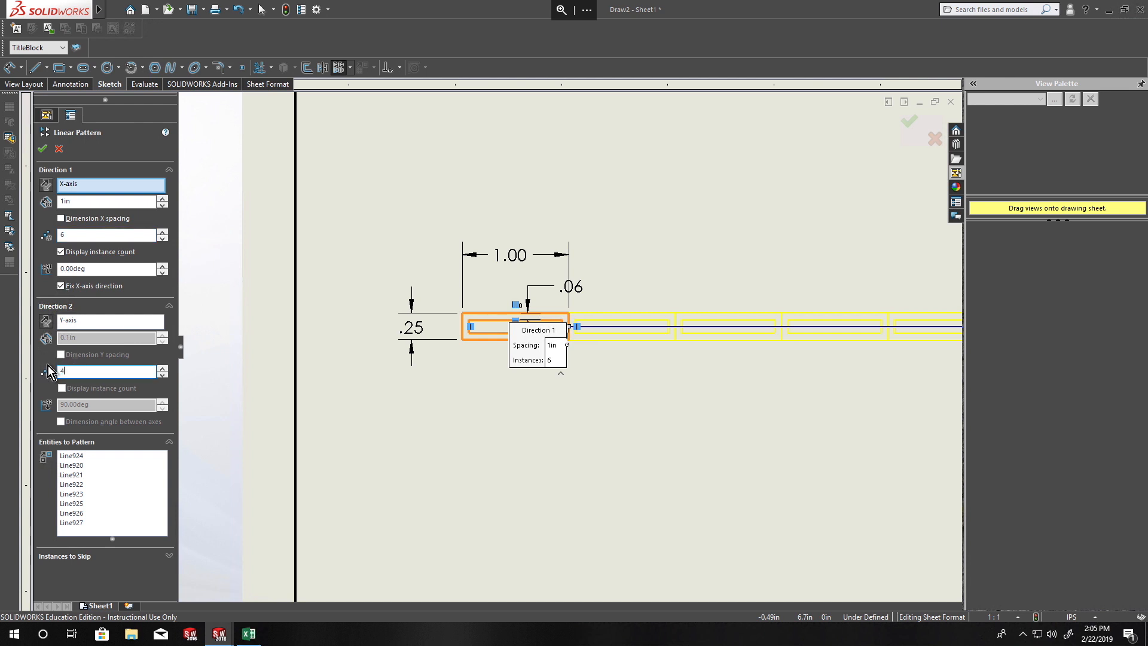
{"action": "double_click", "coordinate": [69, 337]}
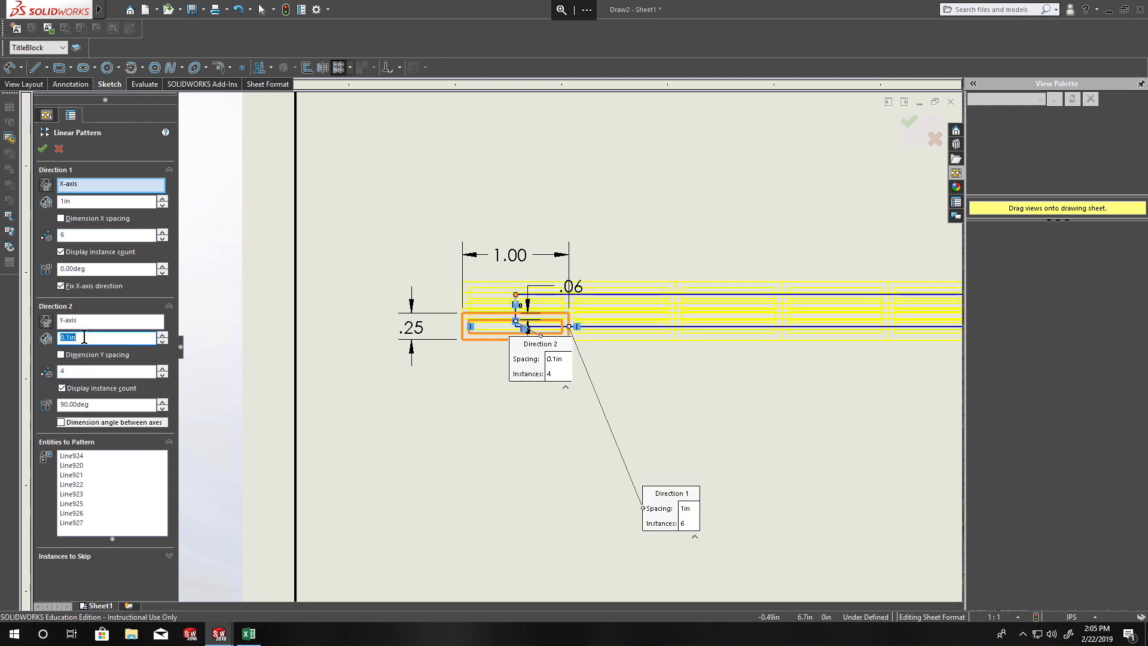
{"action": "type", "text": ".25"}
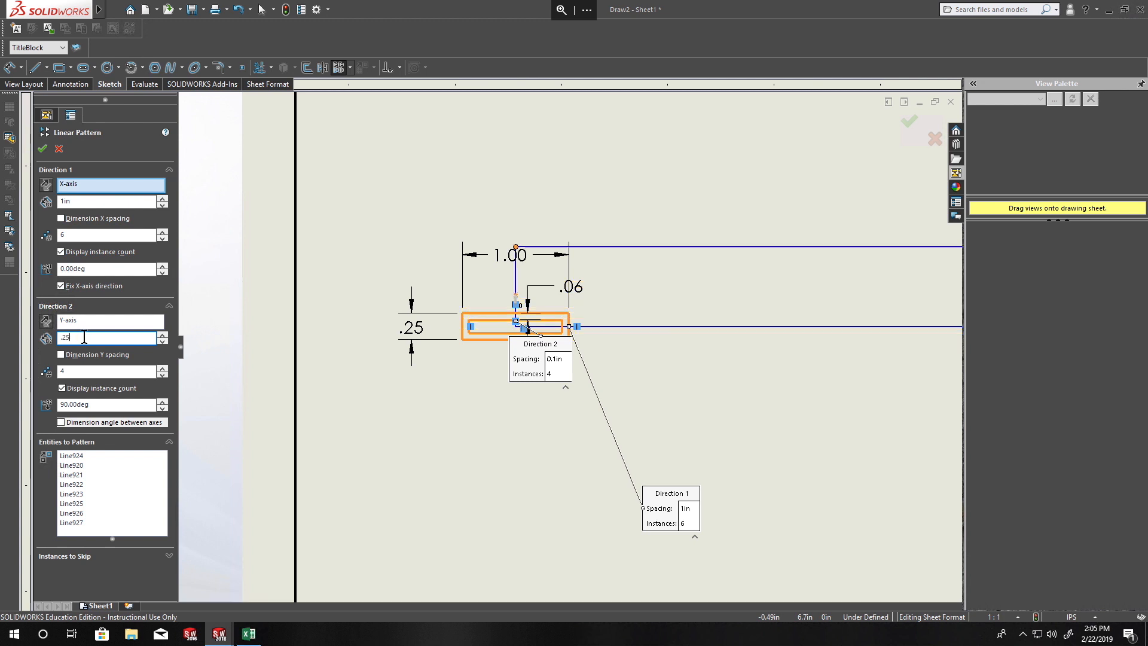
{"action": "left_click", "coordinate": [46, 321]}
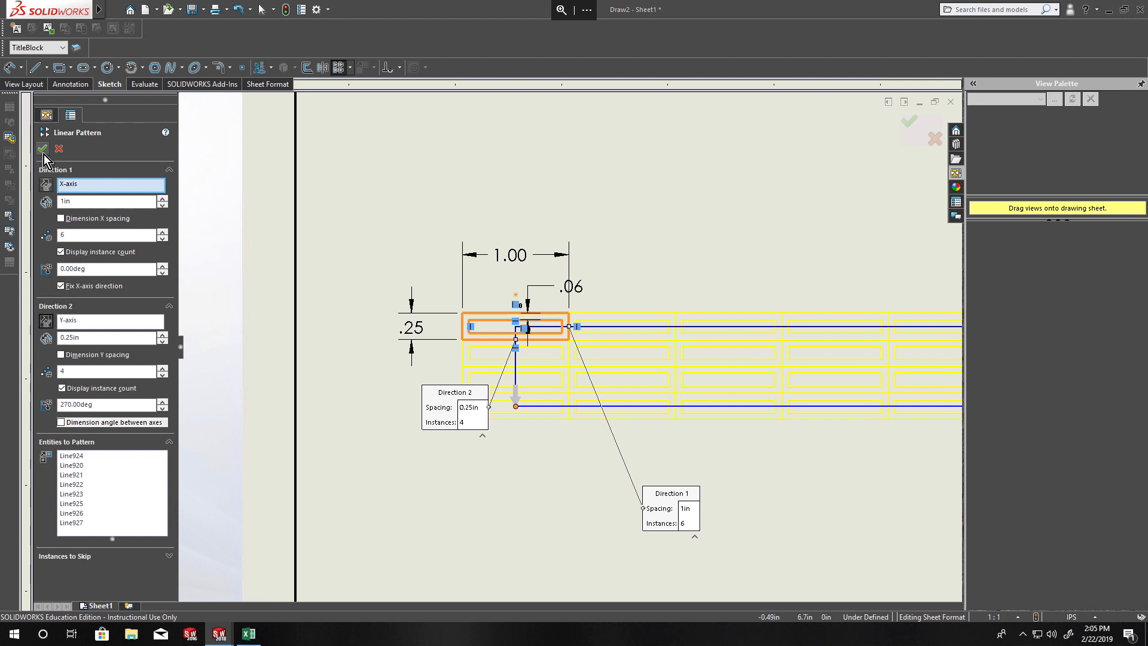
{"action": "left_click", "coordinate": [42, 151]}
- Check the print and color settings of the TitleBlockGrid layer in the layer properties
{"action": "scroll", "coordinate": [457, 254], "scroll_direction": "up", "scroll_amount": 4}
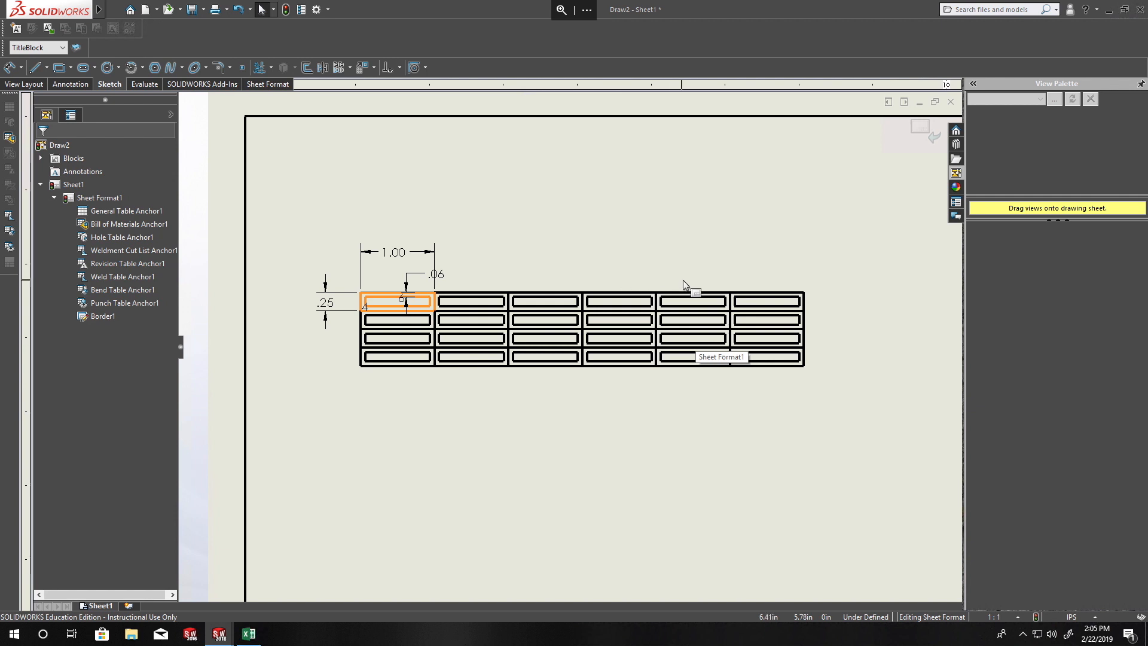
{"action": "left_click", "coordinate": [76, 47]}
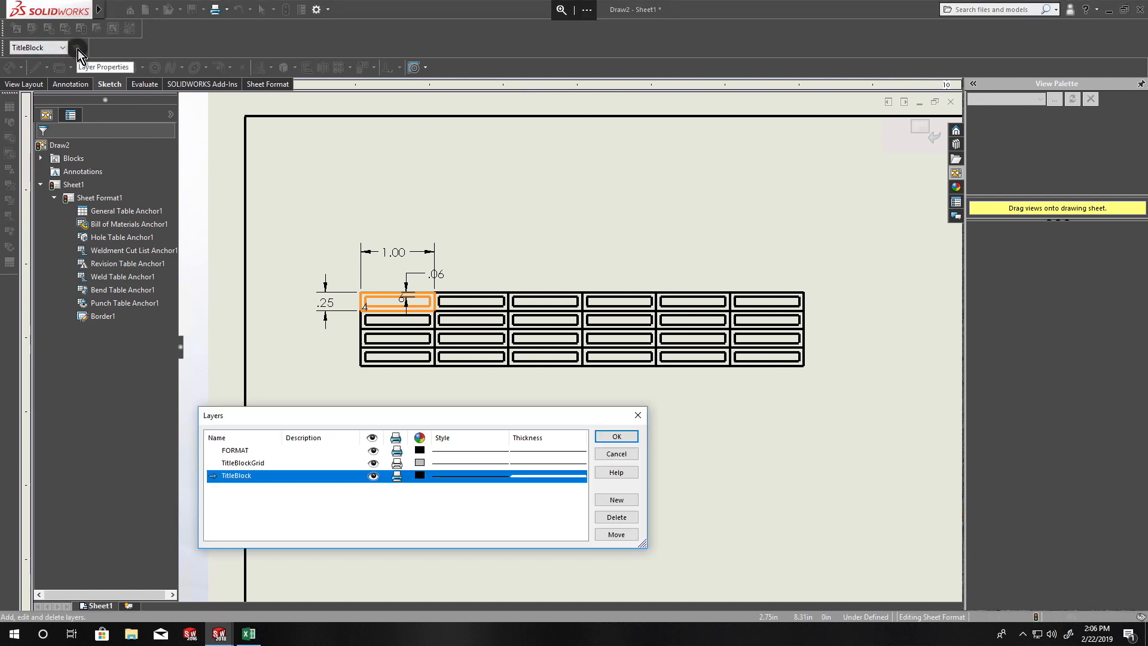
{"action": "left_click", "coordinate": [228, 464]}
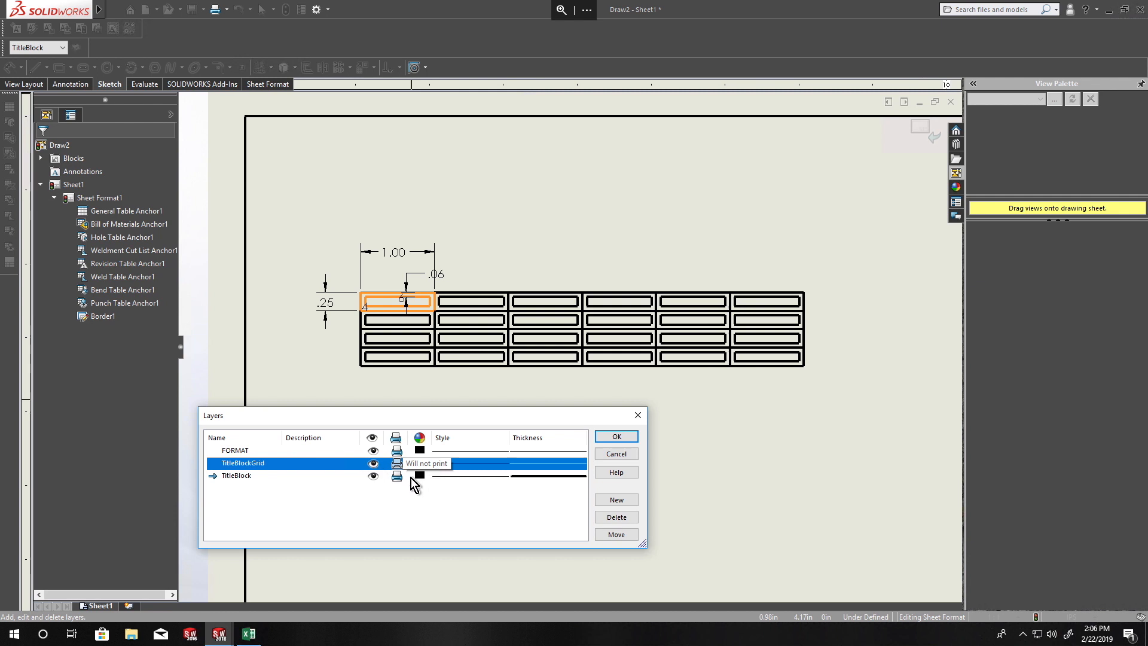
{"action": "left_click", "coordinate": [453, 521]}
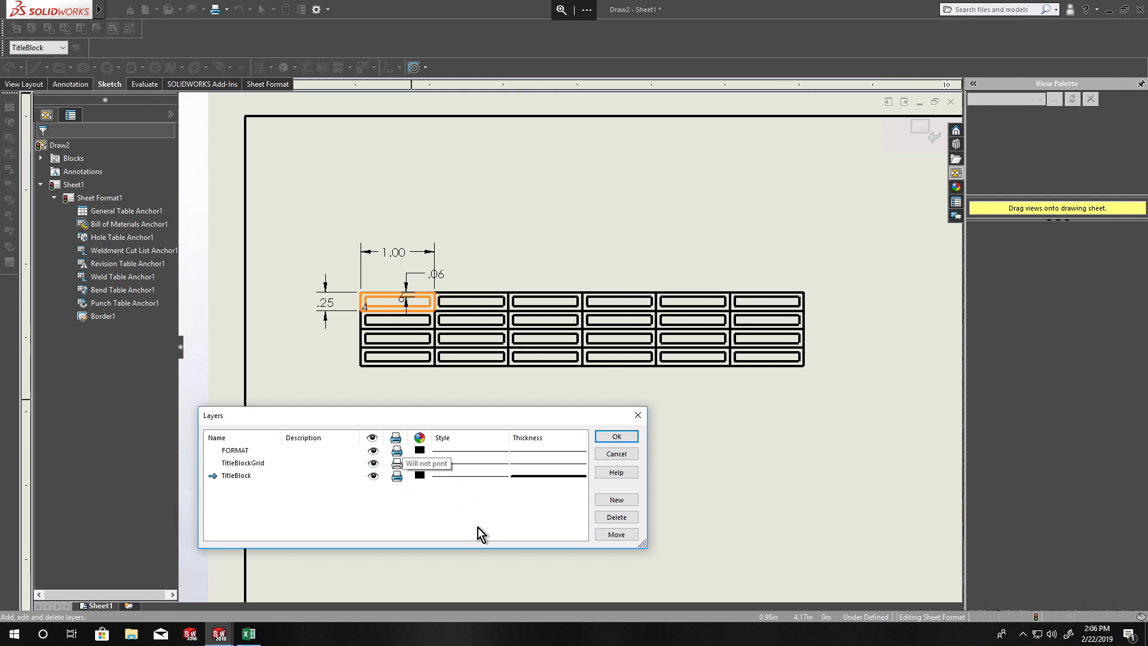
{"action": "left_click", "coordinate": [420, 463]}
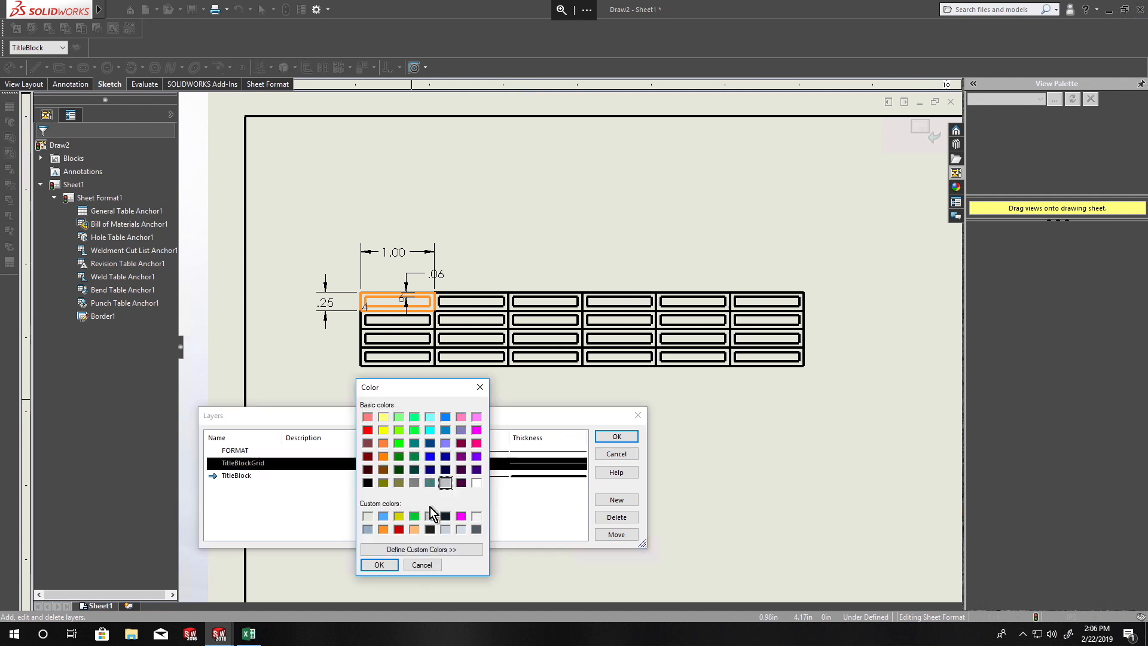
{"action": "left_click", "coordinate": [379, 564]}
{"action": "left_click", "coordinate": [616, 454]}
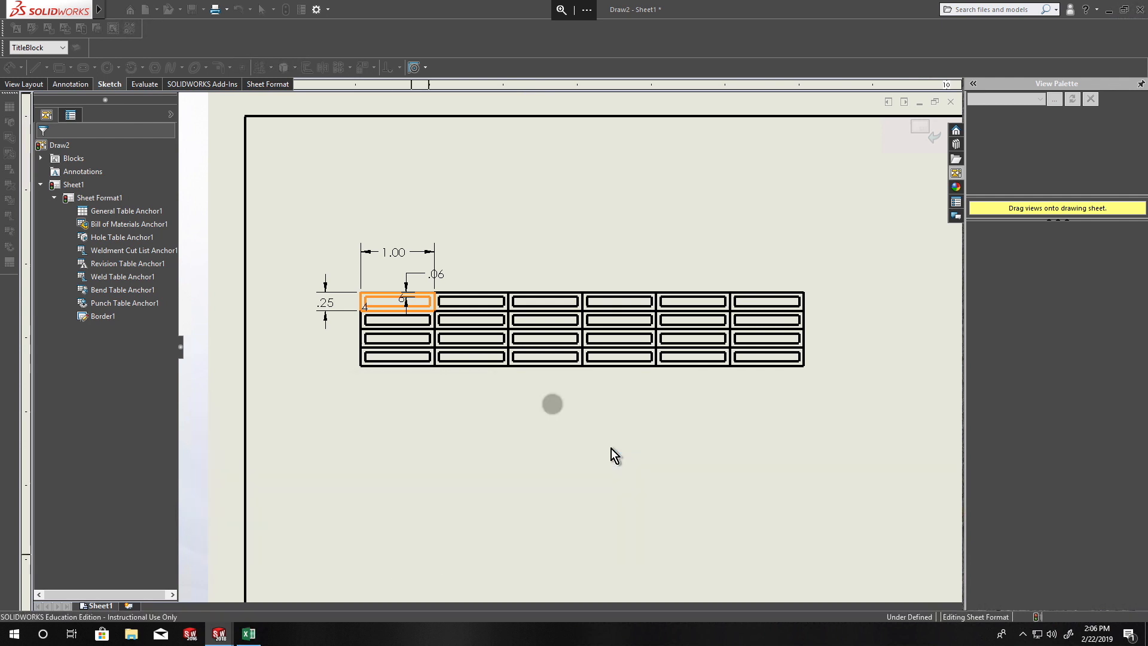
- Assign the whole patterned grid and its dimensions to the TitleBlockGrid layer
{"action": "mouse_move", "coordinate": [276, 187]}
{"action": "left_mouse_down"}
{"action": "mouse_move", "coordinate": [723, 390]}
{"action": "mouse_move", "coordinate": [888, 444]}
{"action": "left_mouse_up"}
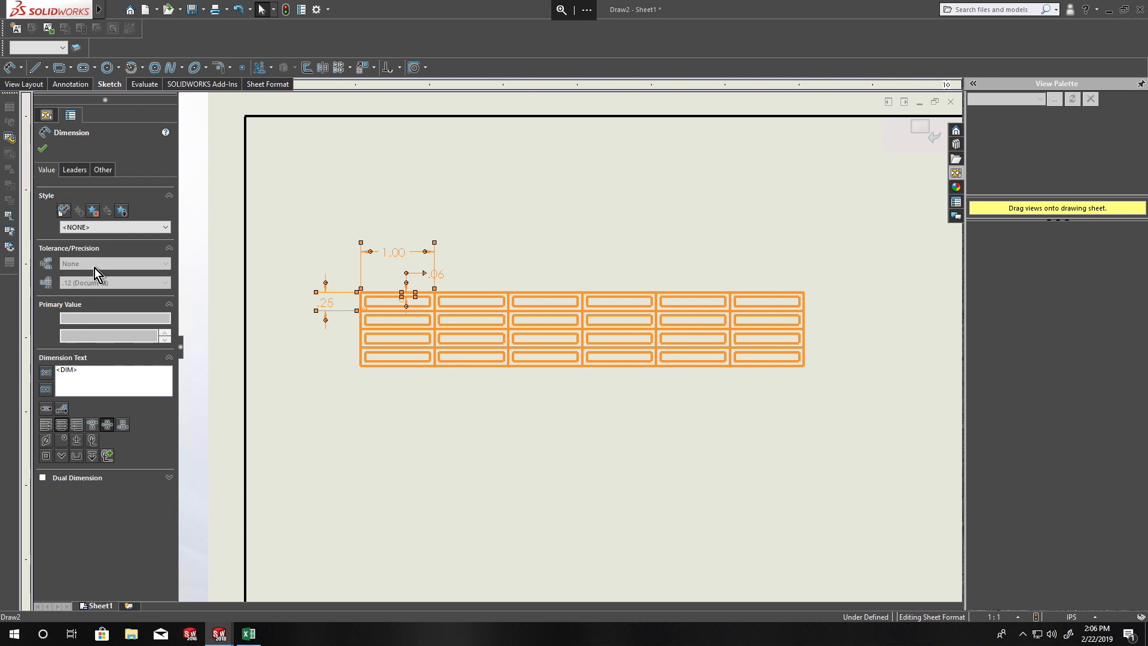
{"action": "left_click", "coordinate": [62, 48]}
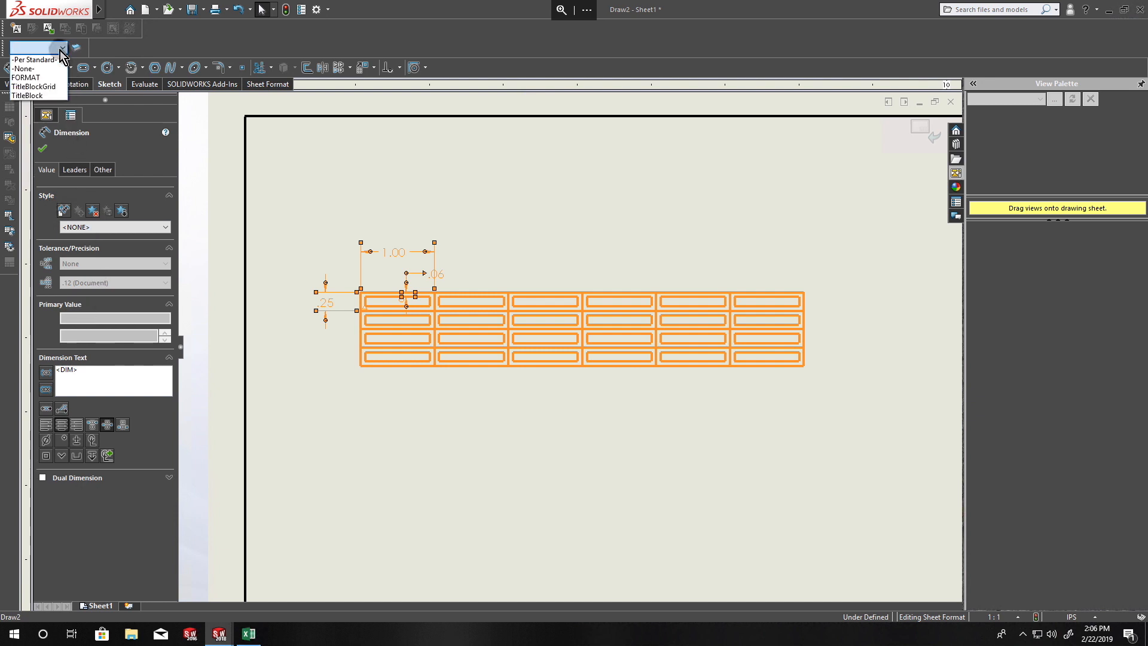
{"action": "left_click", "coordinate": [50, 87]}
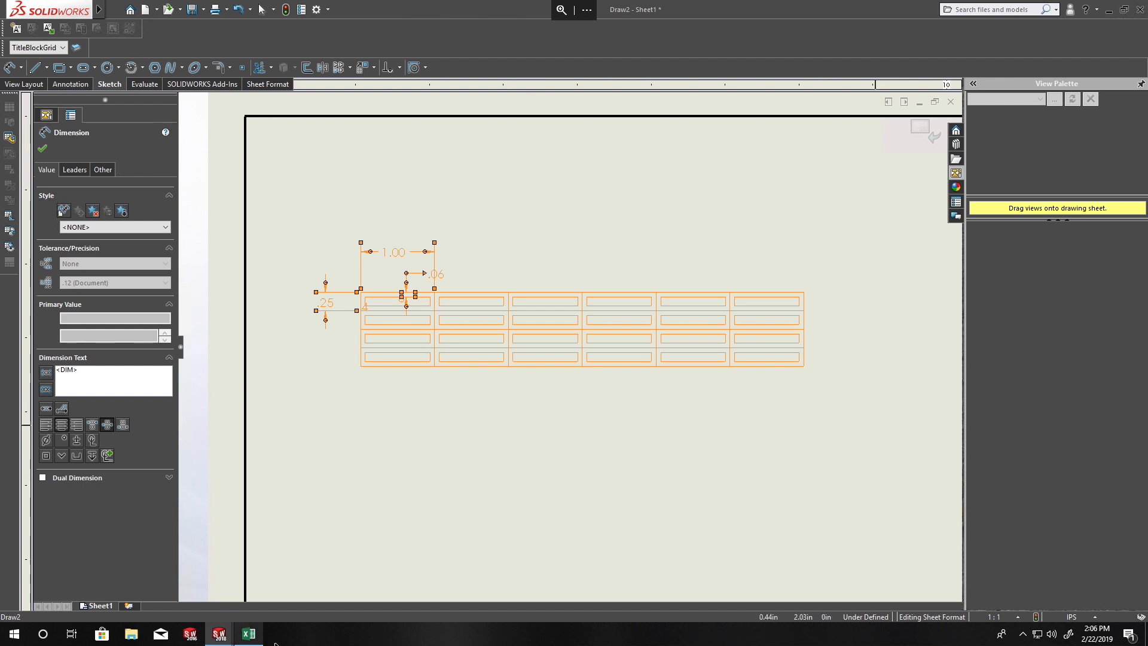
{"action": "left_click", "coordinate": [102, 171]}
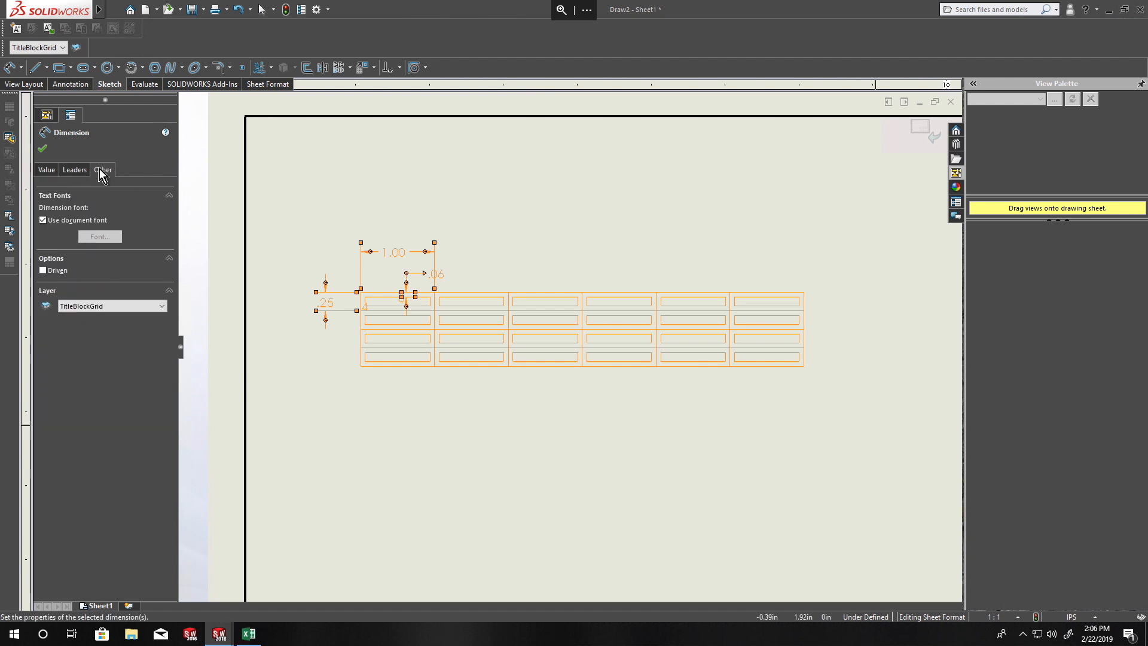
{"action": "left_click", "coordinate": [69, 307]}
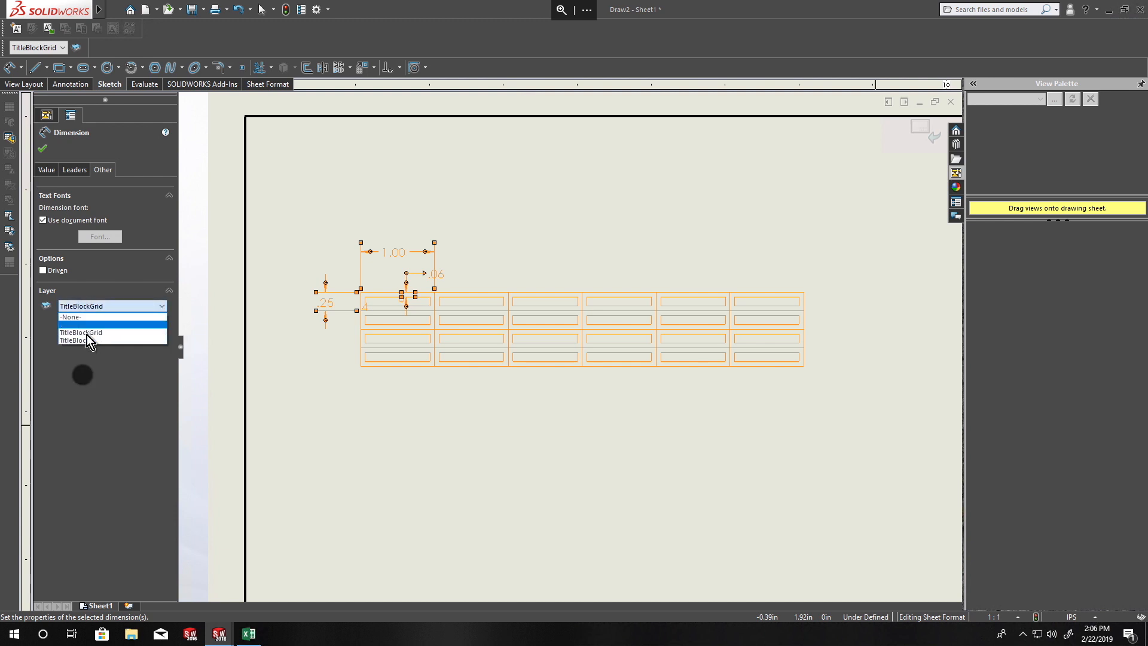
{"action": "left_click", "coordinate": [88, 307]}
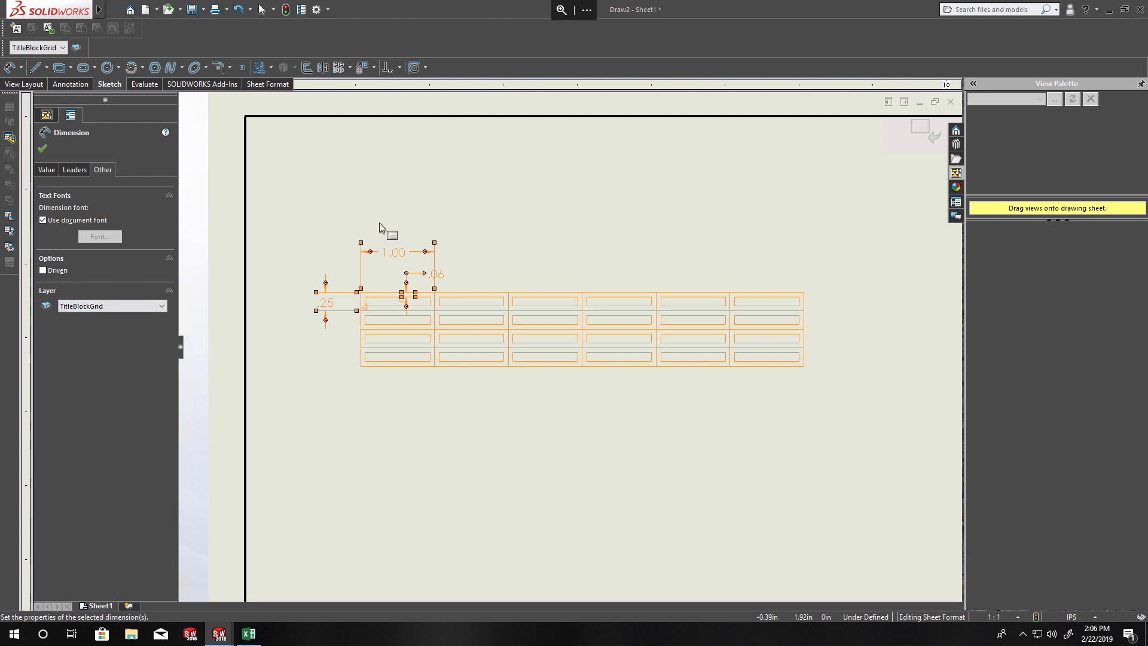
{"action": "left_click", "coordinate": [378, 241]}
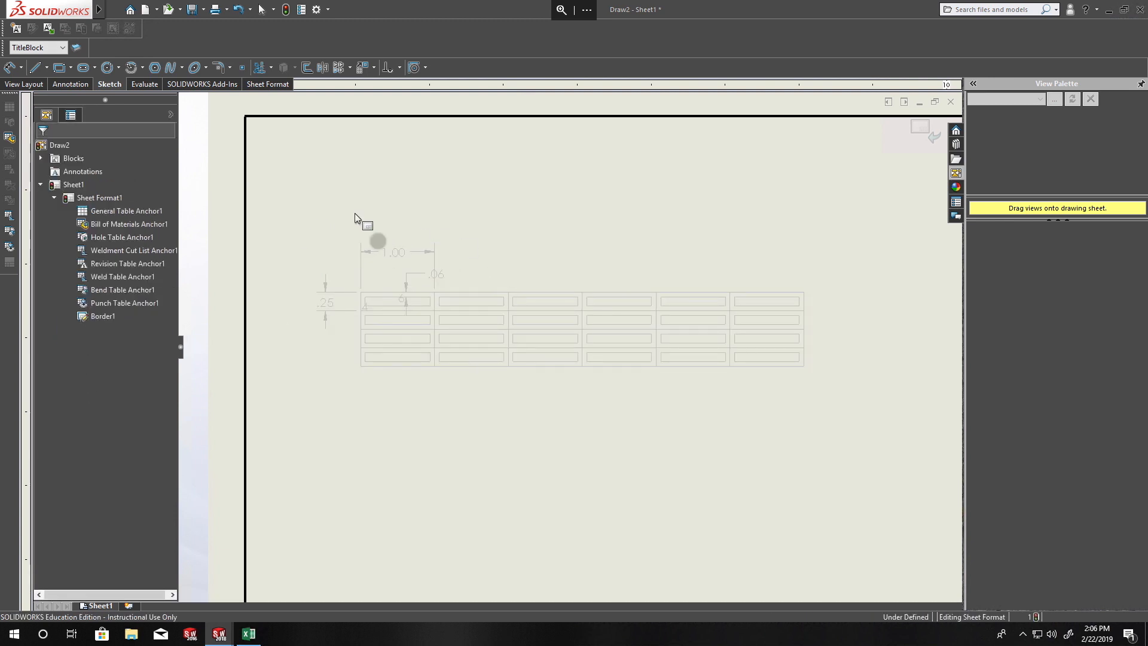
- Move the grid slightly lower on the sheet and make a block from all its lines and dimensions
{"action": "left_click_drag", "start_coordinate": [404, 297], "coordinate": [402, 354]}
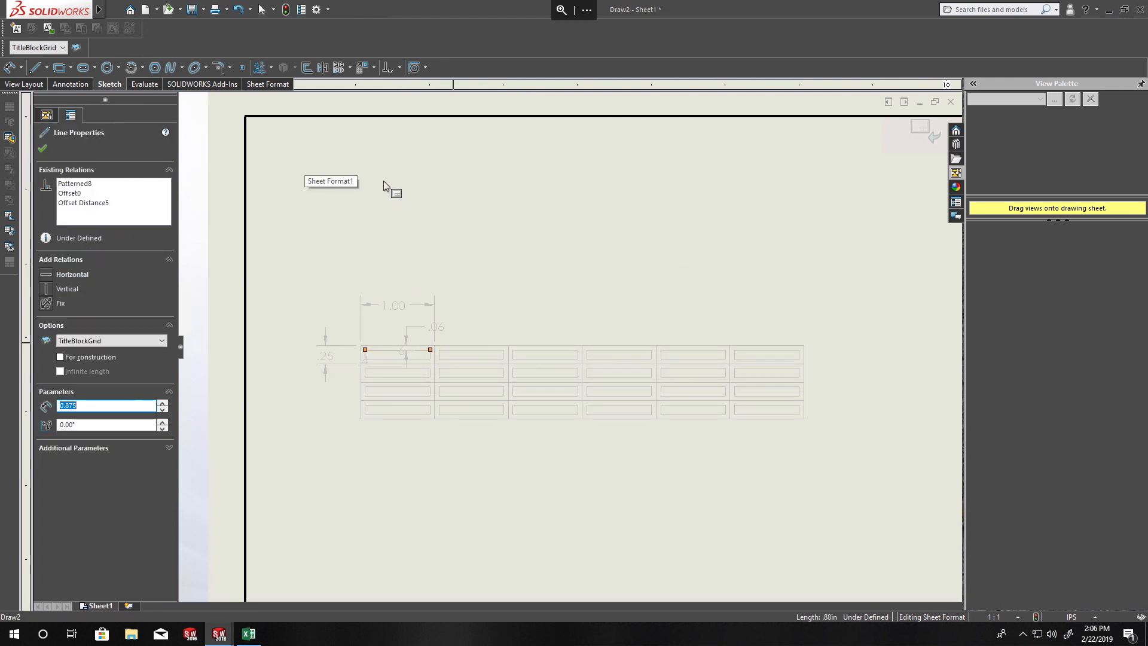
{"action": "left_click", "coordinate": [476, 220]}
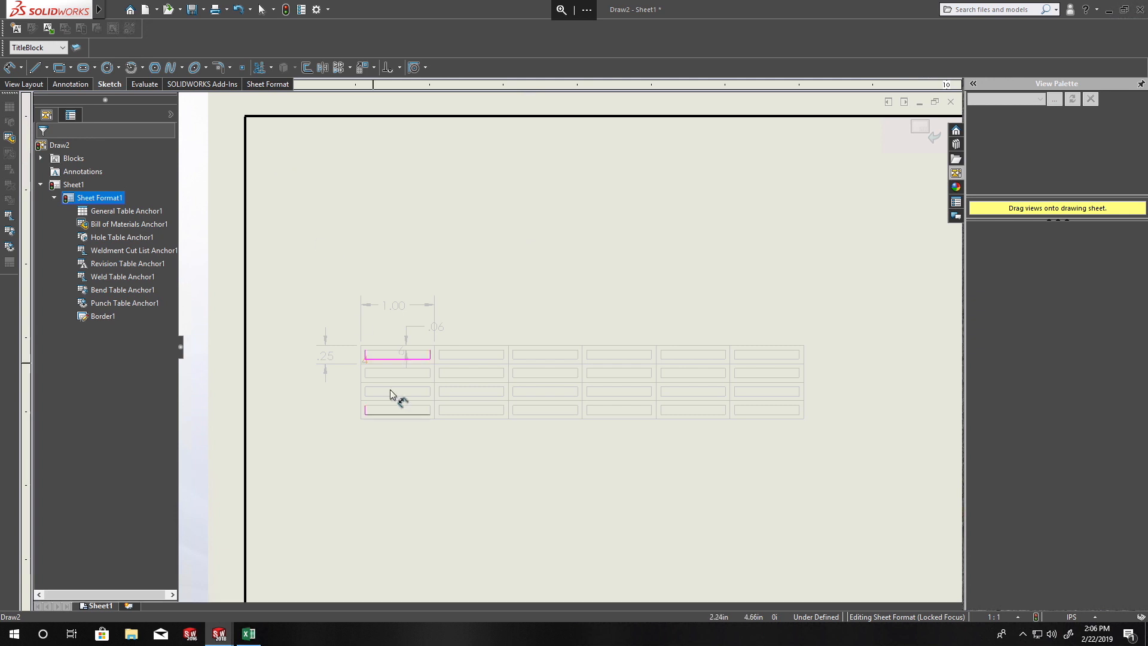
{"action": "left_click", "coordinate": [16, 28]}
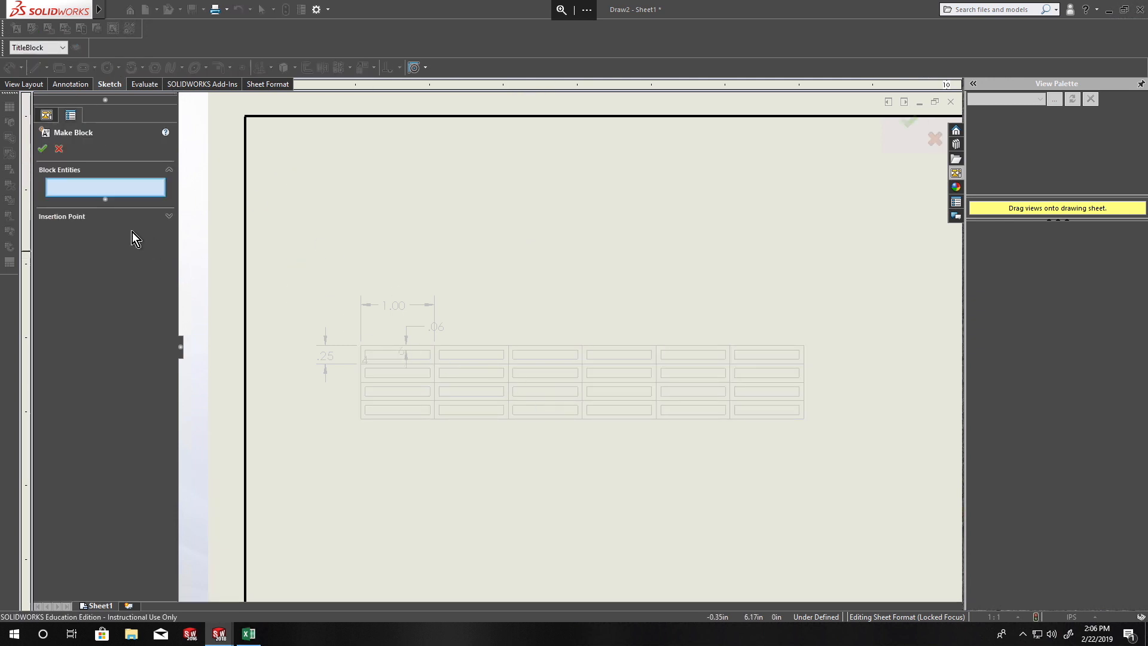
{"action": "left_click_drag", "start_coordinate": [295, 268], "coordinate": [835, 454]}
{"action": "mouse_move", "coordinate": [163, 191]}
{"action": "left_mouse_down"}
{"action": "mouse_move", "coordinate": [164, 379]}
{"action": "mouse_move", "coordinate": [156, 201]}
{"action": "left_mouse_up"}
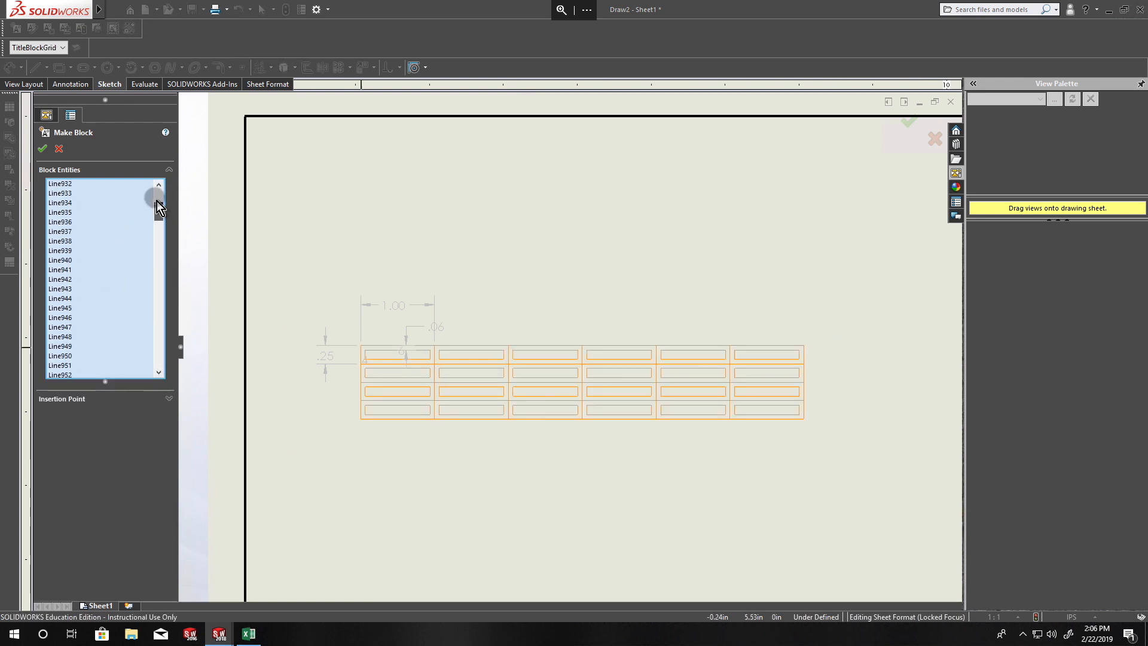
{"action": "left_click", "coordinate": [42, 150]}
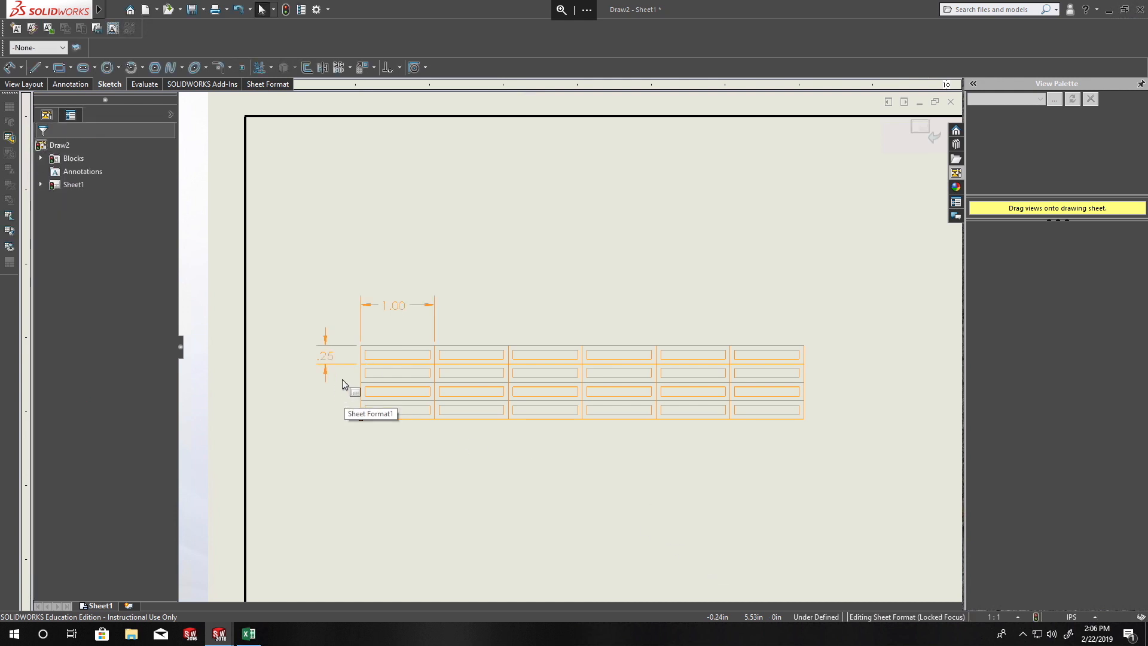
{"action": "left_click", "coordinate": [298, 219]}
- Move the grid block so its lower-right corner coincides with the lower-right corner of the sheet border
{"action": "key", "text": "z"}
{"action": "key", "text": "z"}
{"action": "key", "text": "z"}
{"action": "key", "text": "z"}
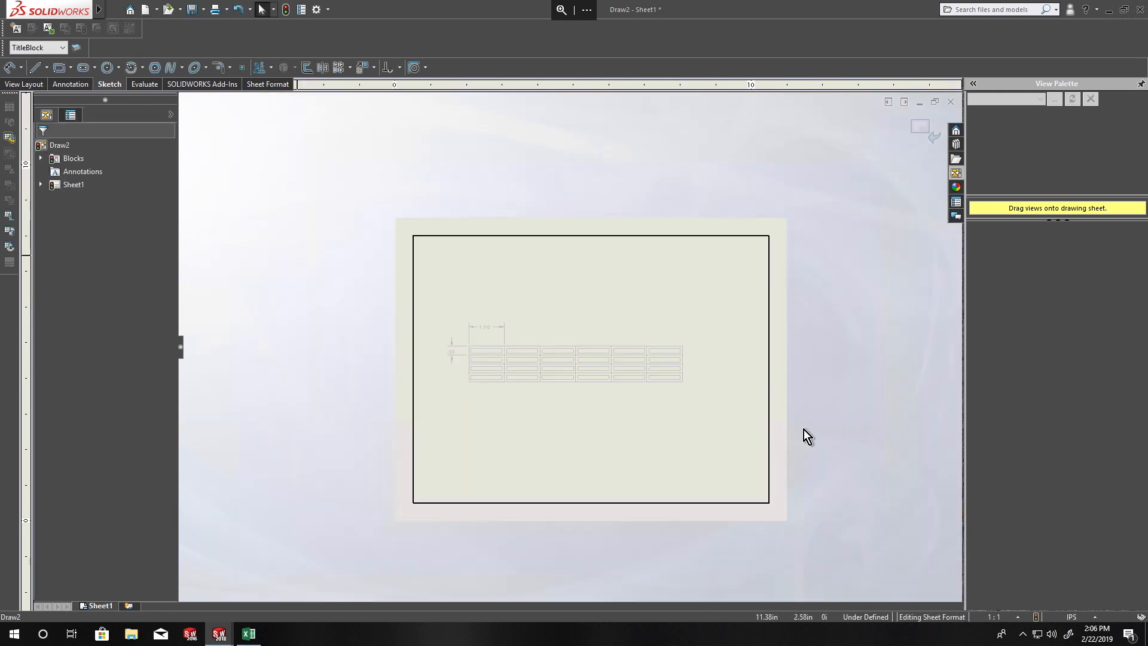
{"action": "left_click_drag", "start_coordinate": [688, 392], "coordinate": [707, 454]}
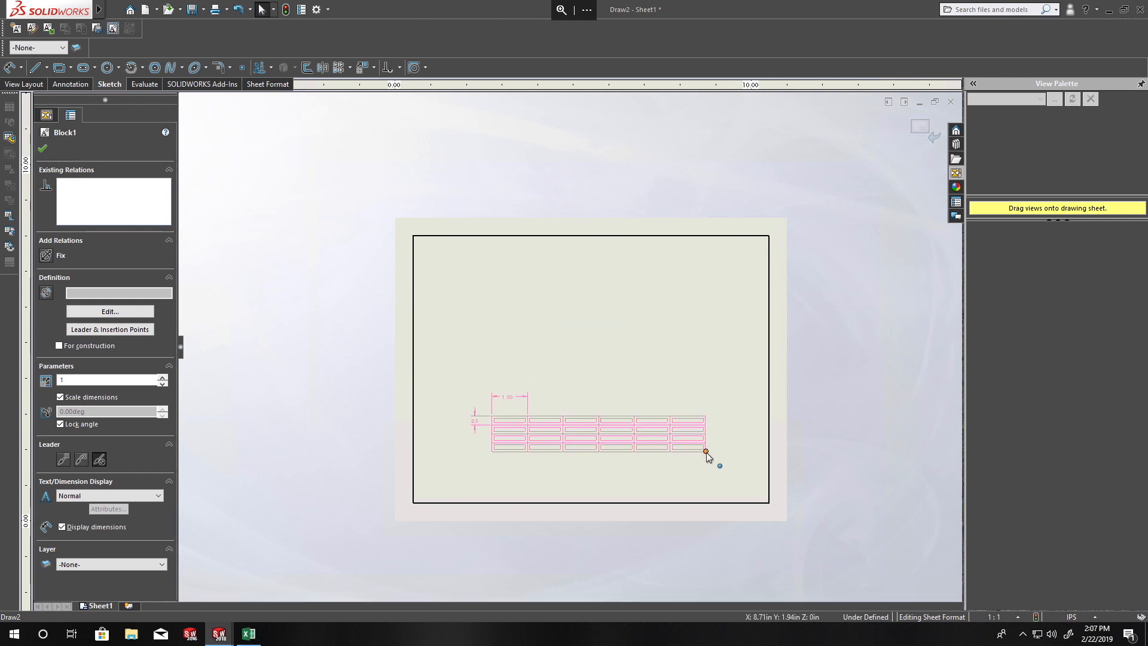
{"action": "left_click_drag", "start_coordinate": [706, 453], "coordinate": [770, 503]}
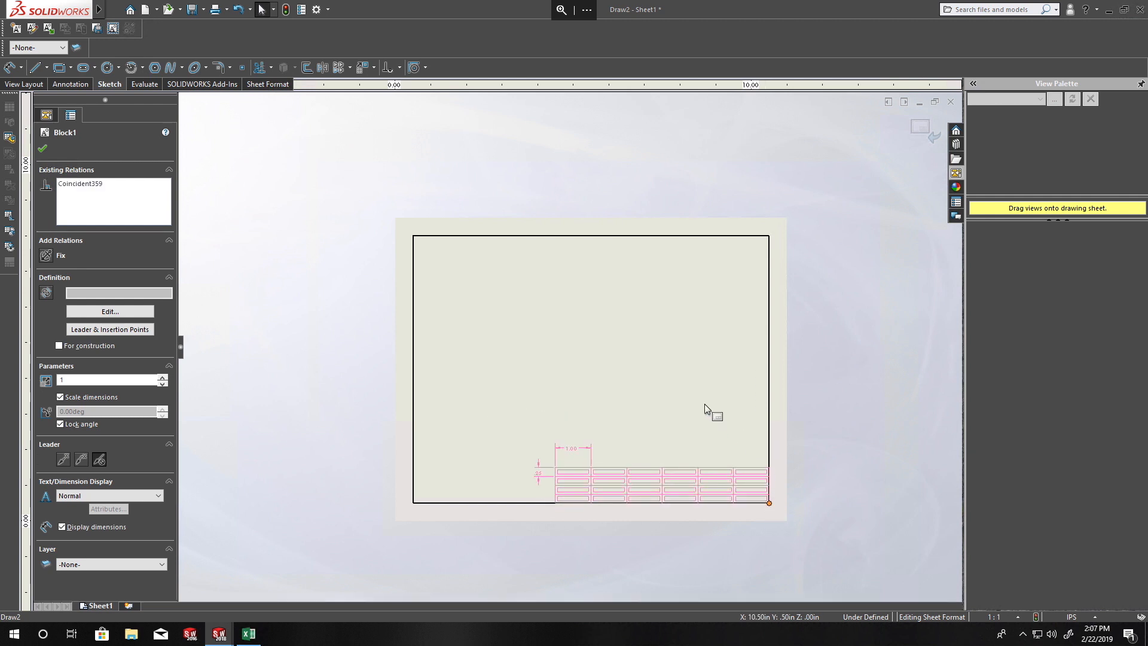
{"action": "left_click", "coordinate": [654, 389]}
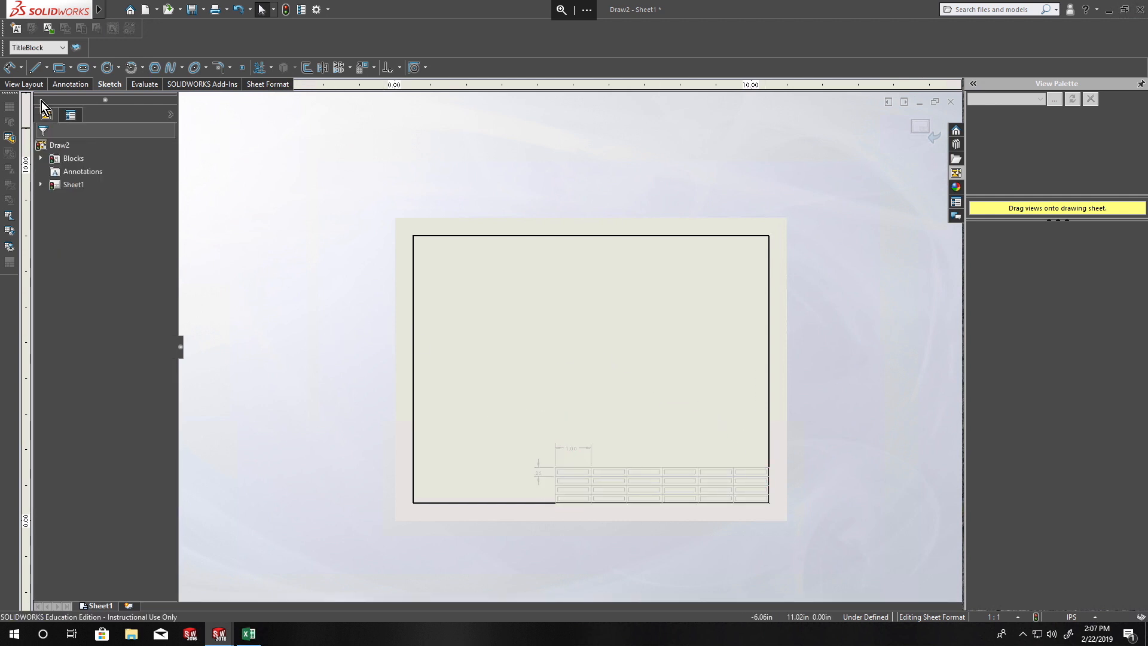
- Check the line style and thickness options of the TitleBlock layer in the layer properties
{"action": "left_click", "coordinate": [60, 48]}
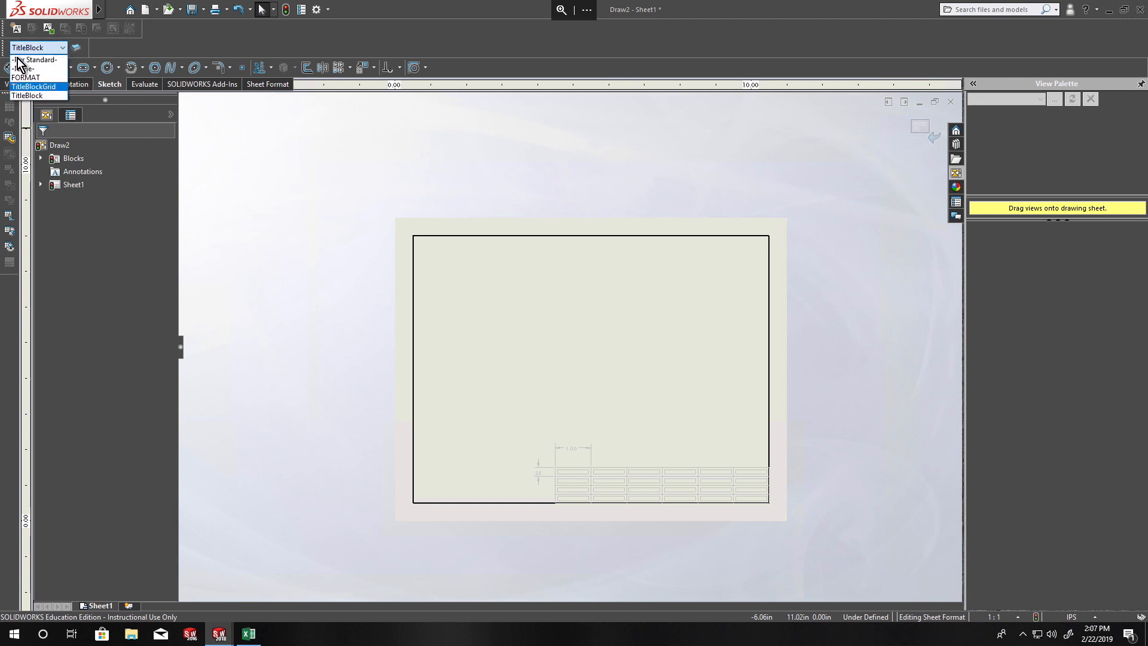
{"action": "left_click", "coordinate": [73, 46]}
{"action": "left_click", "coordinate": [76, 47]}
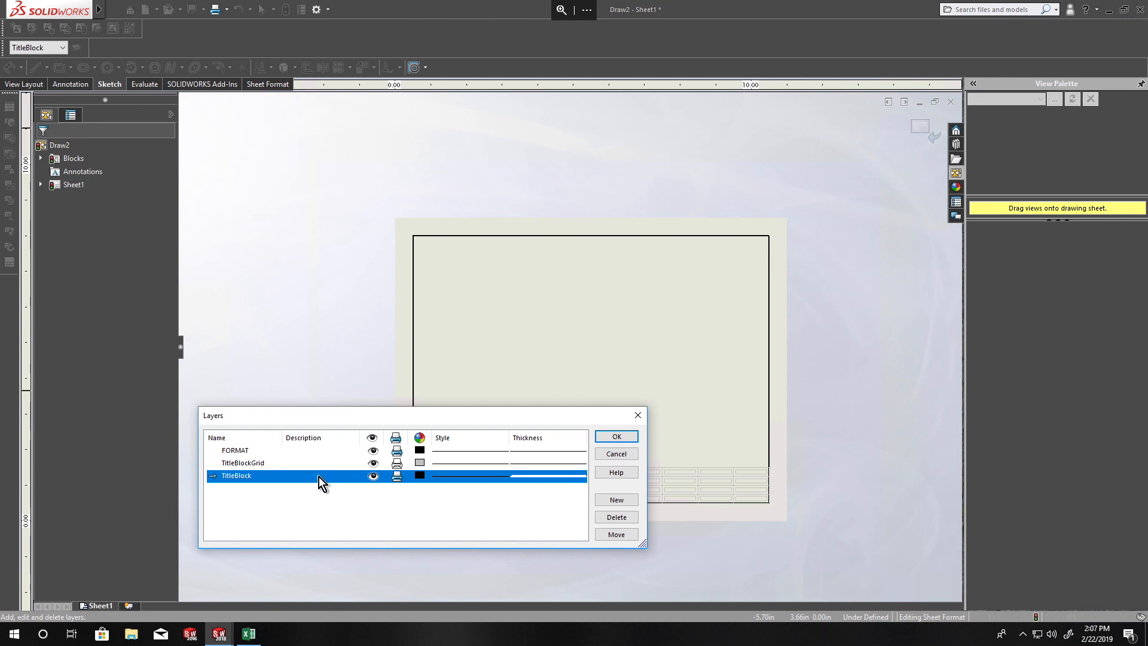
{"action": "left_click", "coordinate": [471, 480]}
{"action": "left_click", "coordinate": [533, 476]}
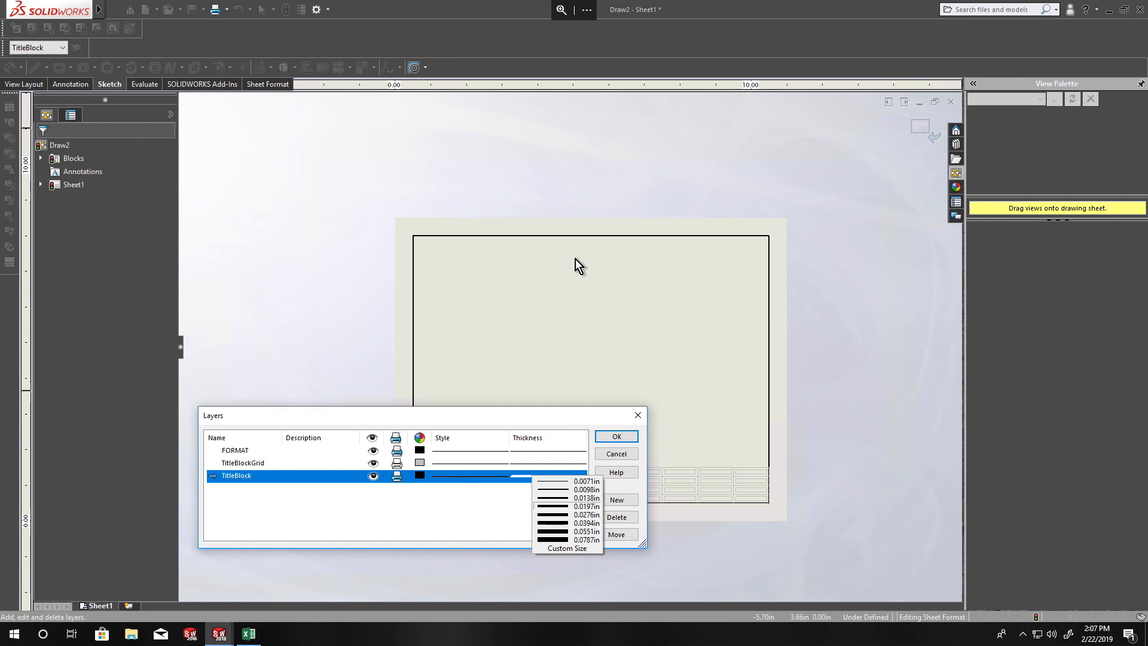
{"action": "left_click", "coordinate": [431, 516]}
{"action": "left_click", "coordinate": [565, 476]}
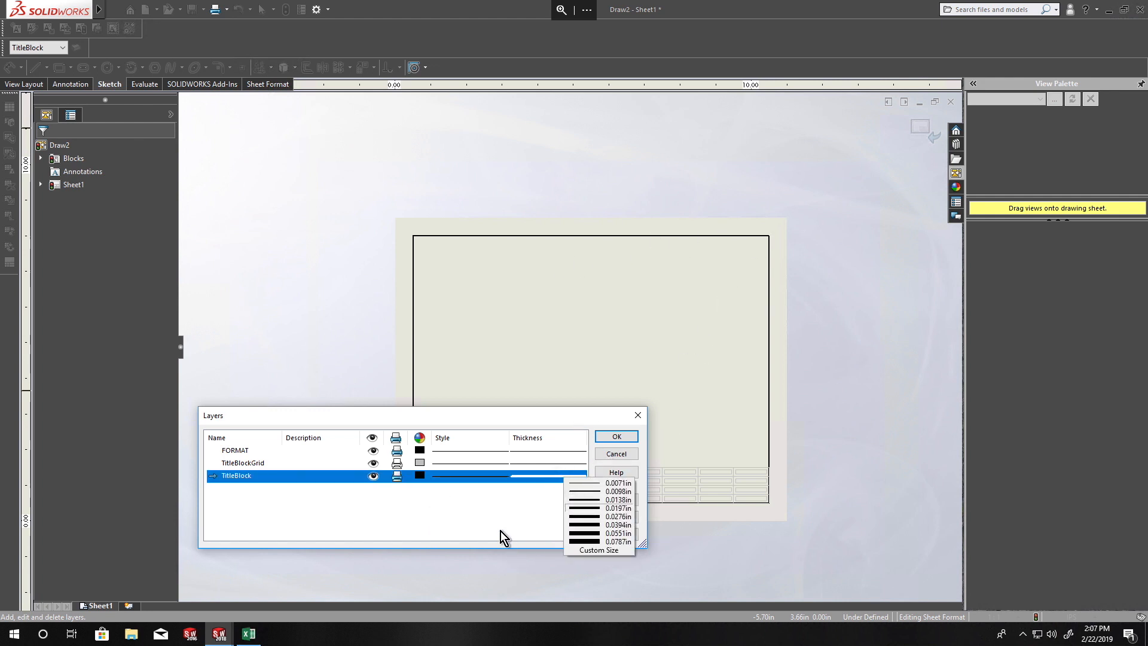
{"action": "left_click", "coordinate": [427, 521]}
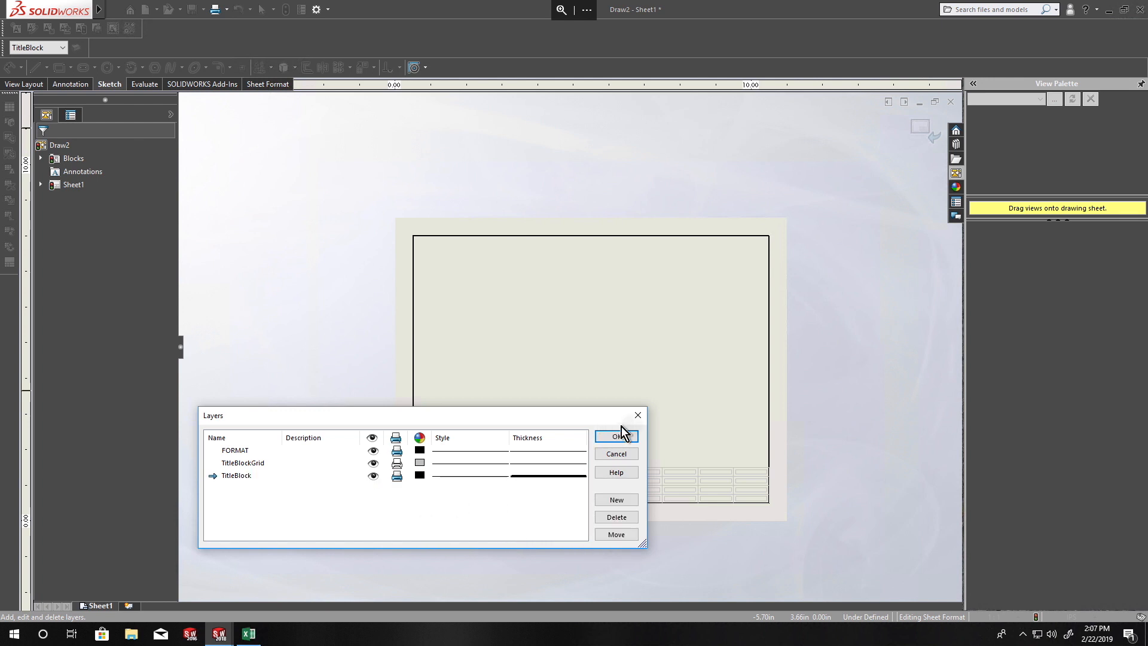
{"action": "left_click", "coordinate": [622, 437]}
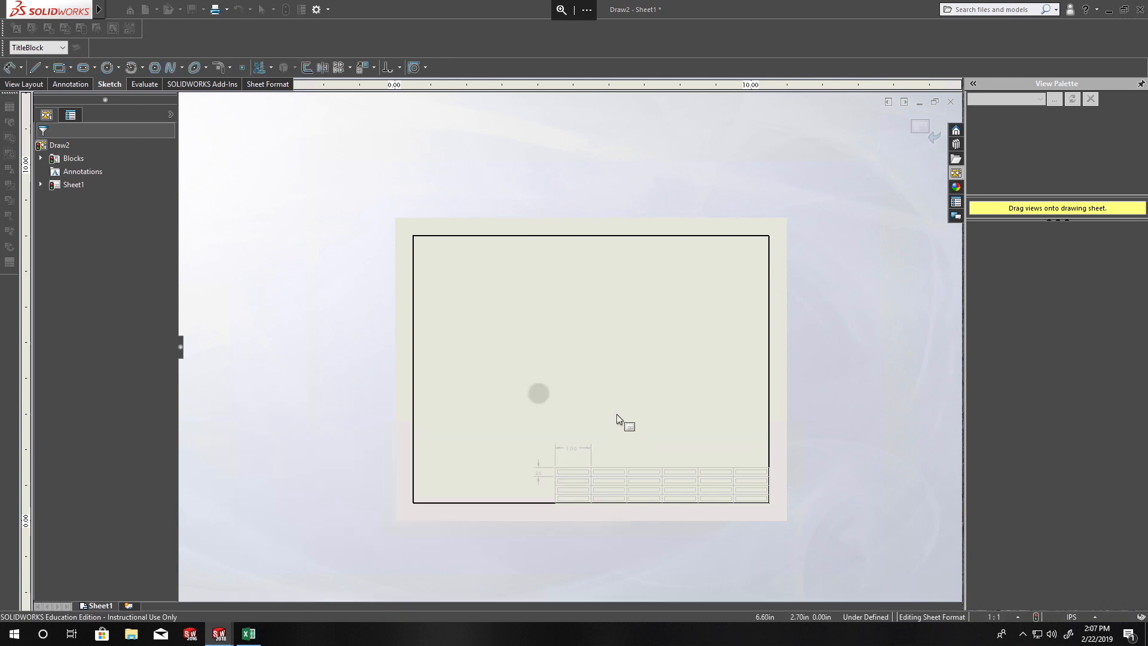
- Draw TitleBlock layer lines along the full top edge of the grid block and down its left edge
{"action": "left_click", "coordinate": [35, 67]}
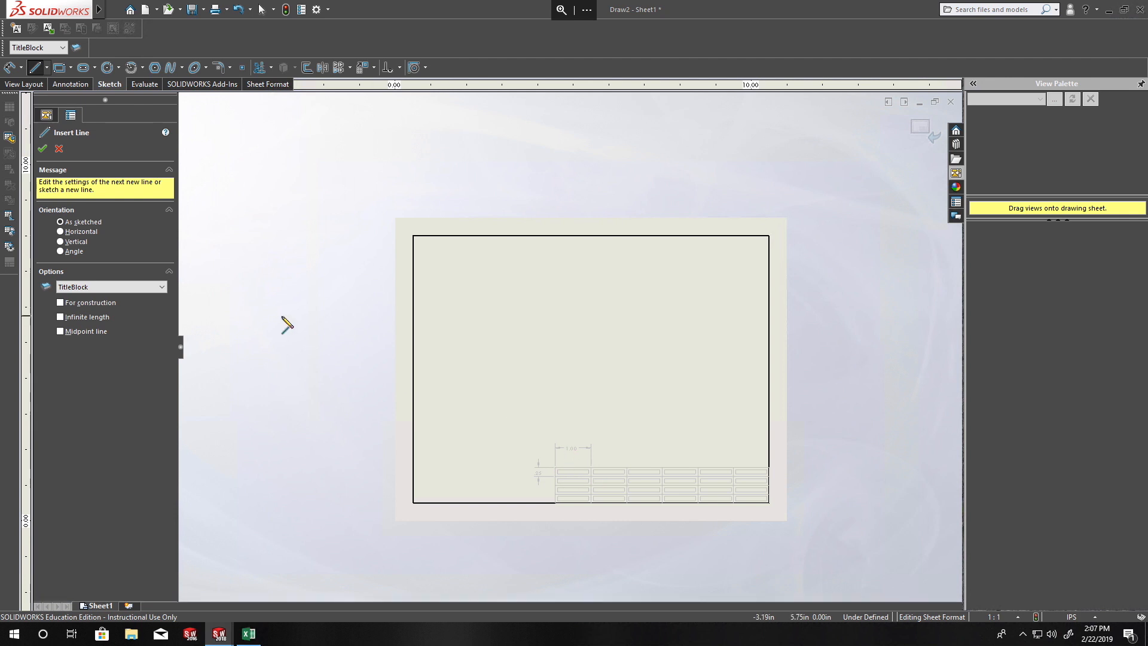
{"action": "scroll", "coordinate": [380, 344], "scroll_direction": "up", "scroll_amount": 4}
{"action": "scroll", "coordinate": [637, 392], "scroll_direction": "down", "scroll_amount": 5}
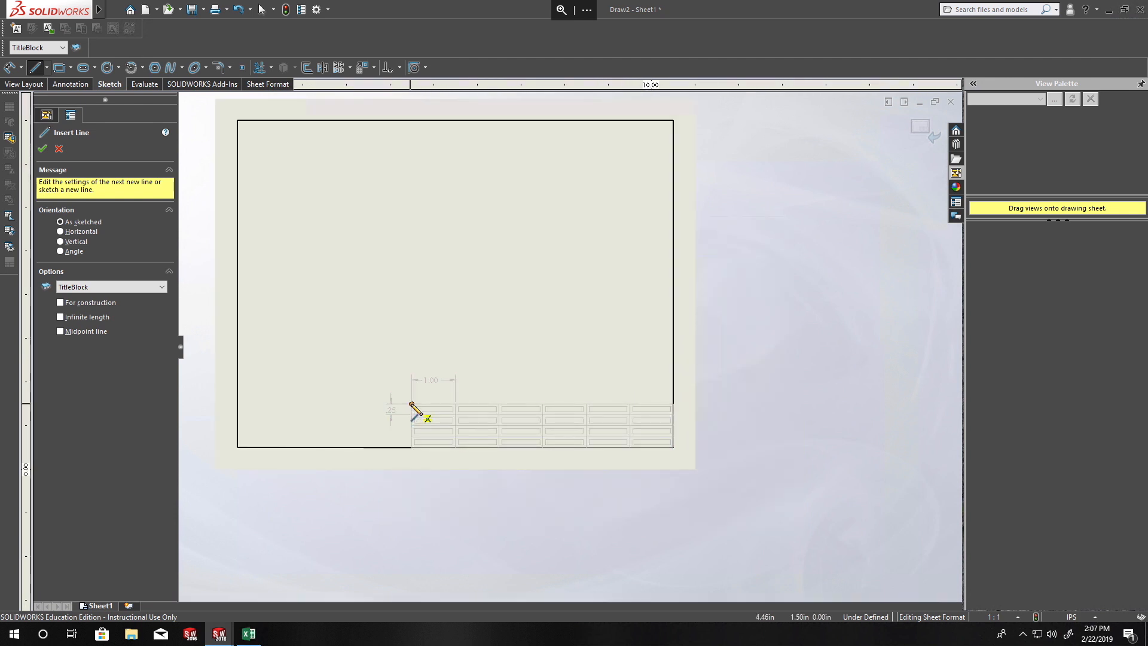
{"action": "mouse_move", "coordinate": [411, 404]}
{"action": "left_mouse_down"}
{"action": "mouse_move", "coordinate": [654, 428]}
{"action": "mouse_move", "coordinate": [692, 414]}
{"action": "mouse_move", "coordinate": [673, 404]}
{"action": "left_mouse_up"}
{"action": "left_click_drag", "start_coordinate": [412, 404], "coordinate": [413, 458]}
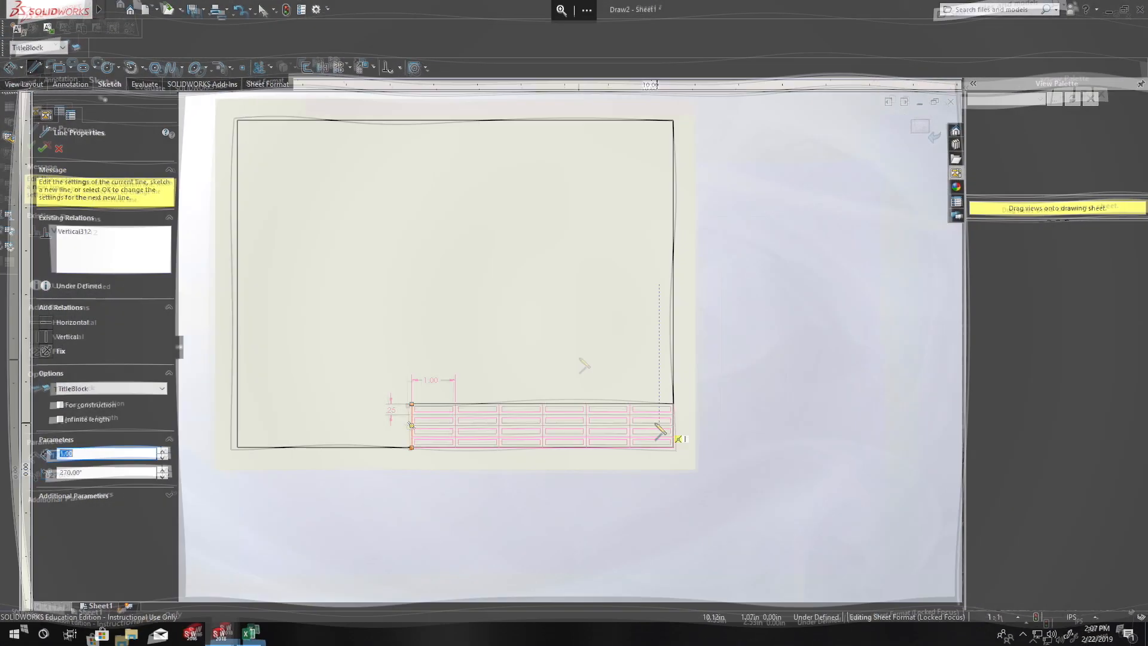
- Draw a full-height vertical line before the grid's last column and horizontal lines below that column's second and third rows
{"action": "scroll", "coordinate": [697, 413], "scroll_direction": "down", "scroll_amount": 3}
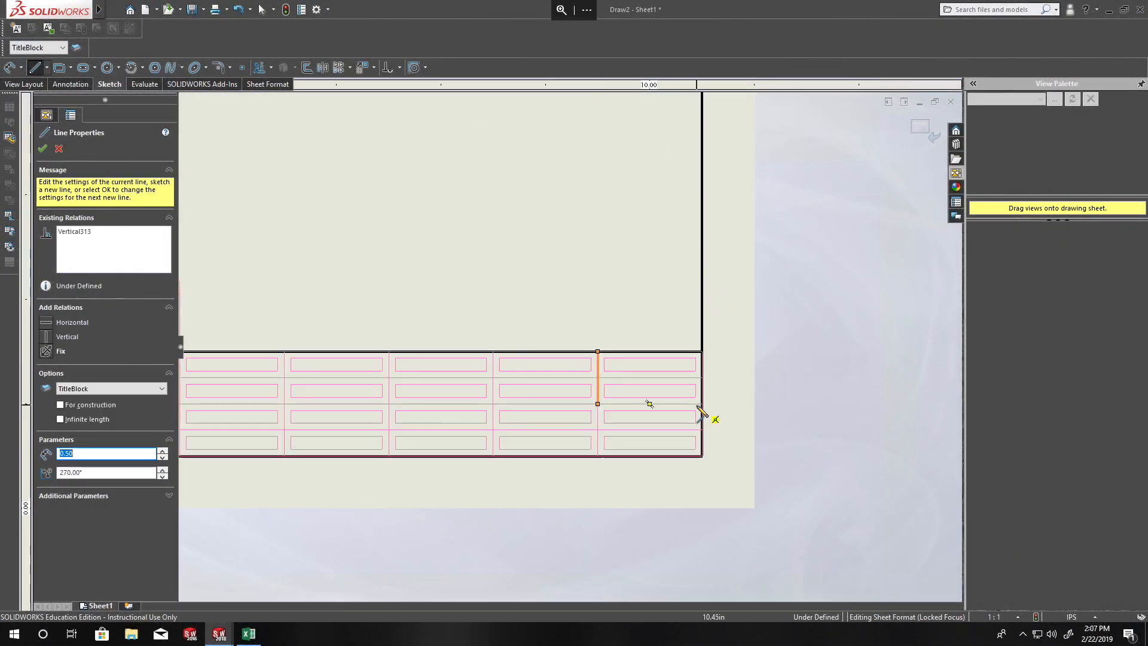
{"action": "right_click_drag", "start_coordinate": [583, 241], "coordinate": [526, 241]}
{"action": "left_click_drag", "start_coordinate": [597, 352], "coordinate": [598, 456]}
{"action": "left_click_drag", "start_coordinate": [598, 404], "coordinate": [702, 404]}
{"action": "left_click_drag", "start_coordinate": [598, 430], "coordinate": [702, 430]}
{"action": "key", "text": "Escape"}
- Draw horizontal lines across the grid's first five columns below the first and second rows
{"action": "scroll", "coordinate": [567, 346], "scroll_direction": "up", "scroll_amount": 3}
{"action": "mouse_move", "coordinate": [597, 403]}
{"action": "left_mouse_down"}
{"action": "mouse_move", "coordinate": [283, 381]}
{"action": "mouse_move", "coordinate": [585, 364]}
{"action": "left_mouse_up"}
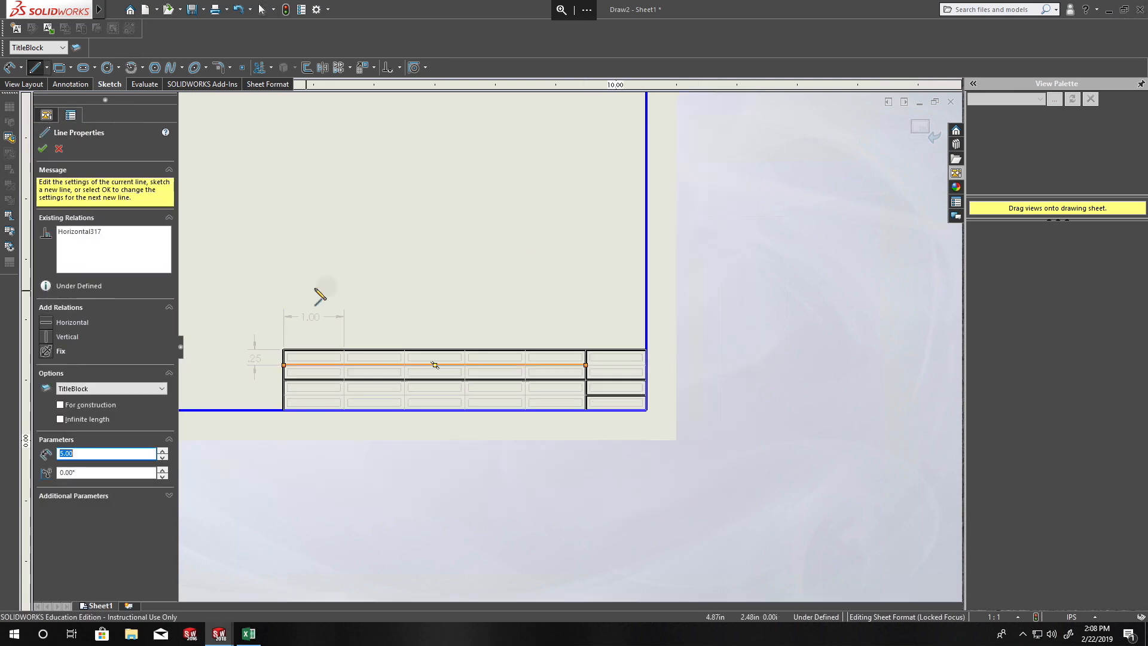
{"action": "scroll", "coordinate": [326, 415], "scroll_direction": "down", "scroll_amount": 3}
{"action": "key", "text": "Escape"}
- Draw a line below the third row across the first five columns, plus dividers after the first and second columns in the bottom two rows
{"action": "left_click", "coordinate": [840, 377]}
{"action": "key", "text": "l"}
{"action": "left_click_drag", "start_coordinate": [354, 348], "coordinate": [353, 403]}
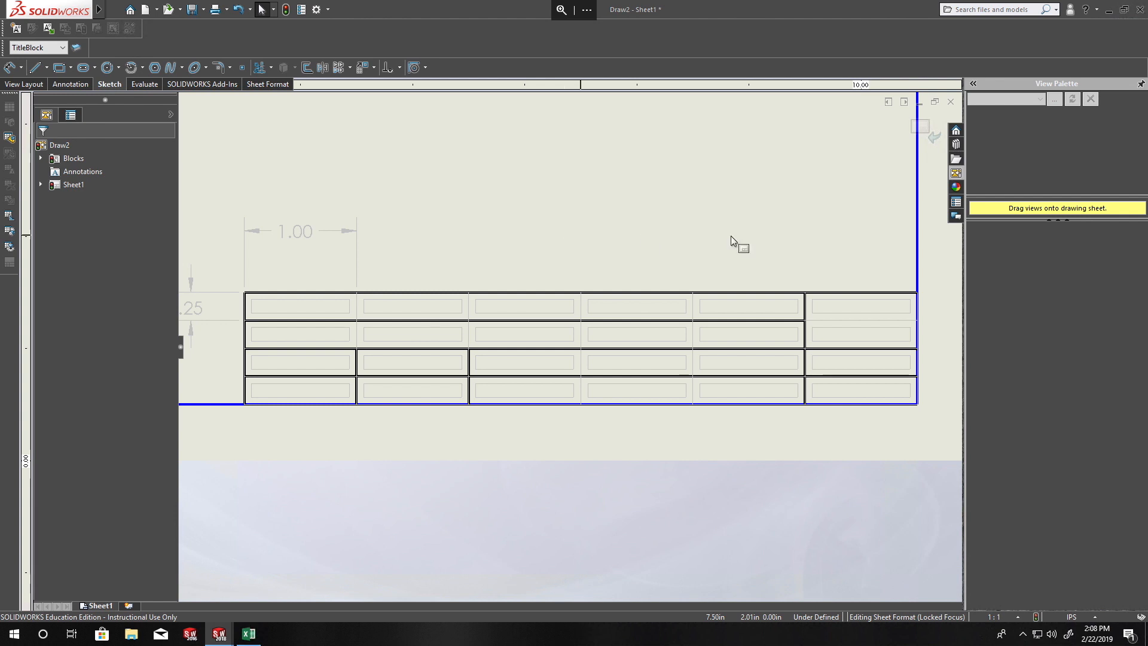
{"action": "middle_click_drag", "start_coordinate": [733, 231], "coordinate": [649, 235]}
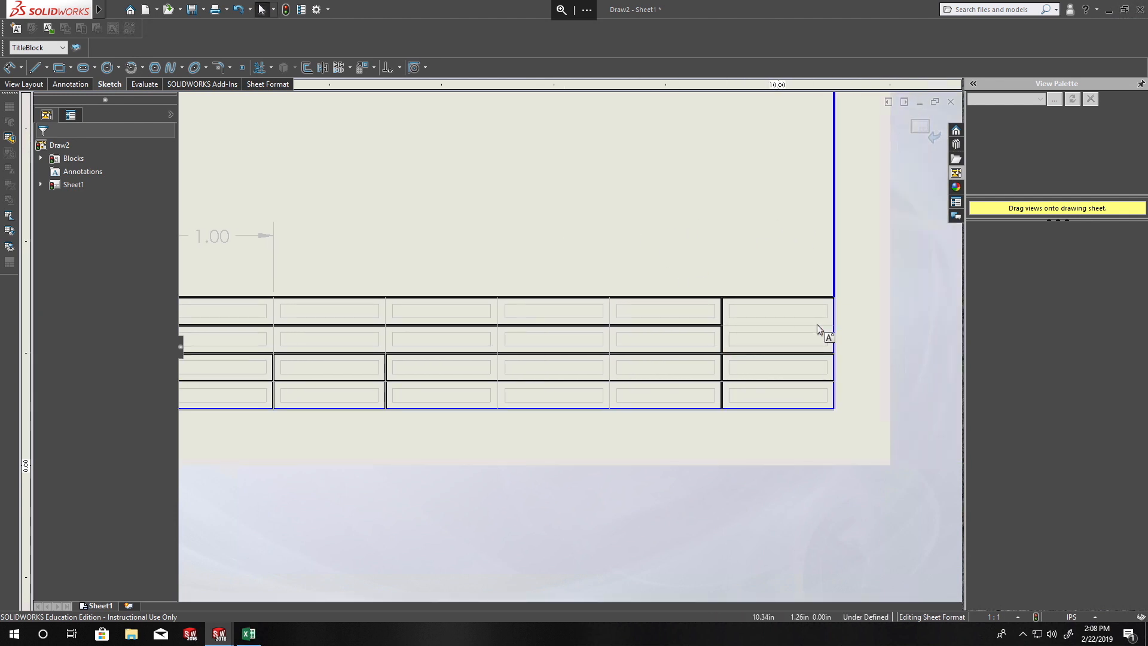
- Place a note above the title block grid and link it to the SW-Sheet Format Size property
{"action": "scroll", "coordinate": [571, 220], "scroll_direction": "up", "scroll_amount": 2}
{"action": "middle_click_drag", "start_coordinate": [570, 216], "coordinate": [650, 278]}
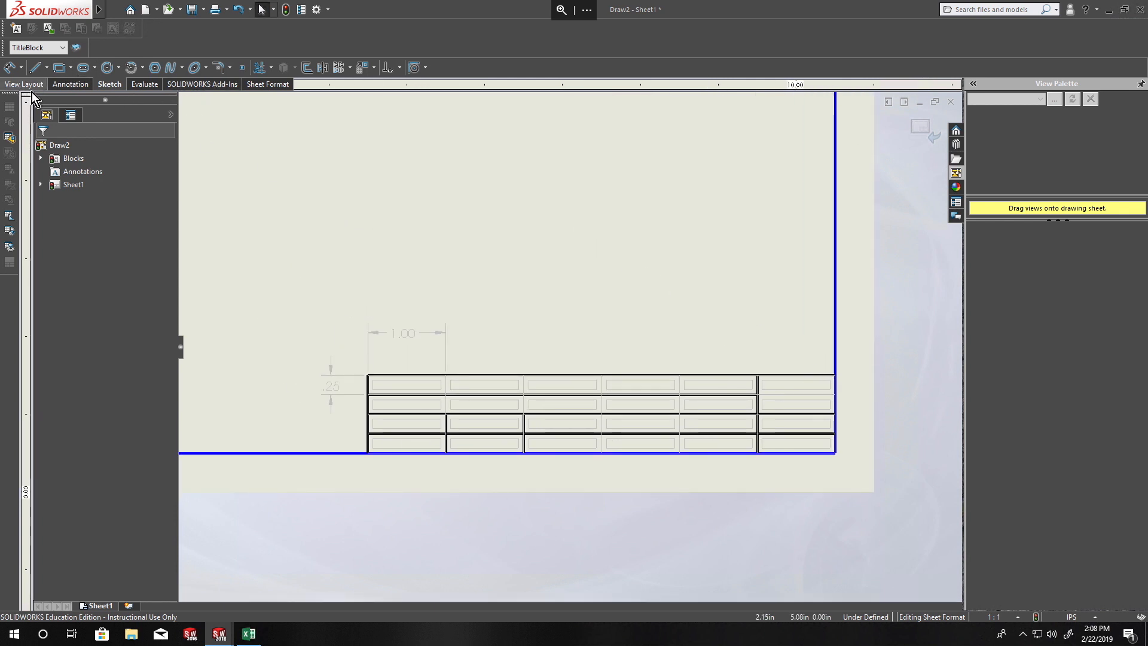
{"action": "left_click", "coordinate": [70, 83]}
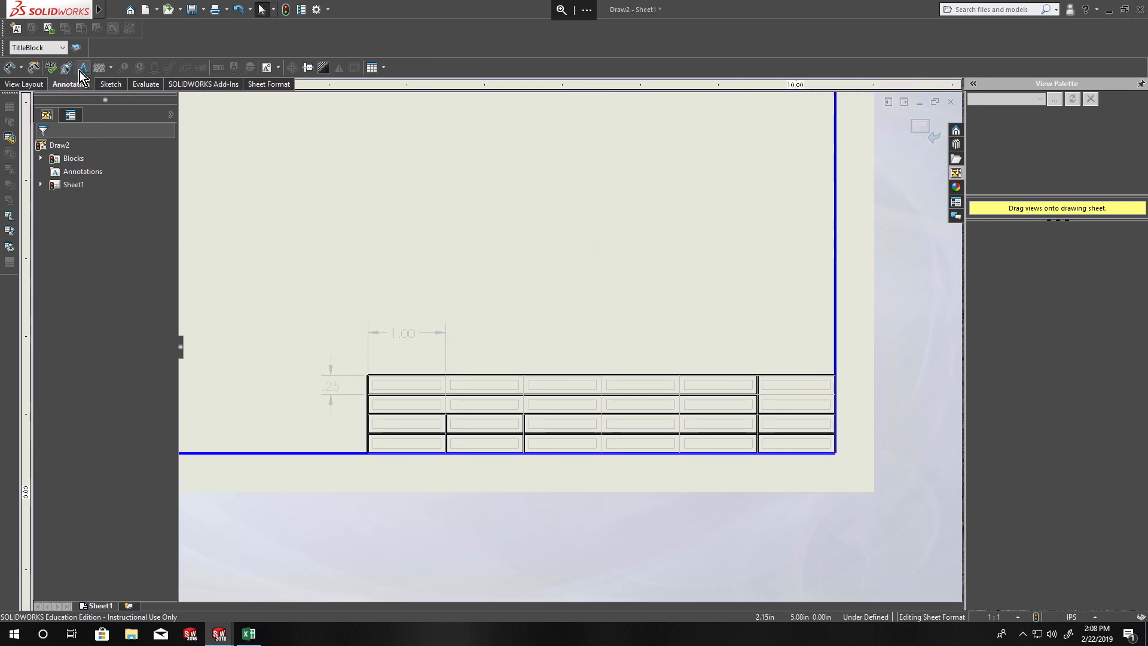
{"action": "left_click", "coordinate": [81, 69]}
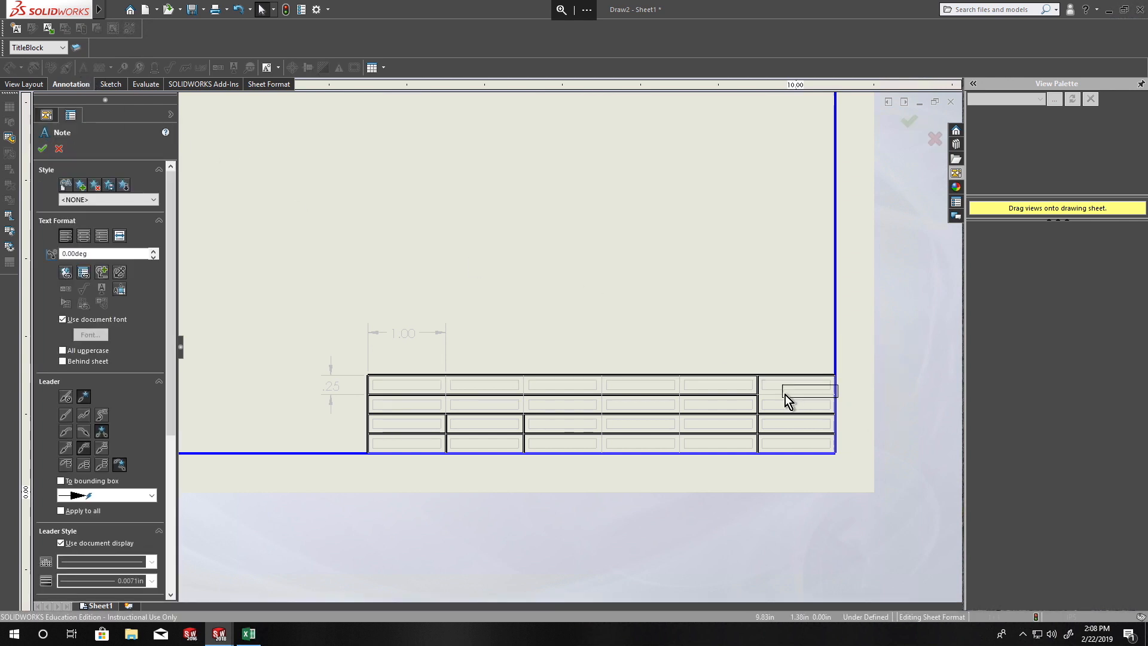
{"action": "left_click", "coordinate": [648, 287]}
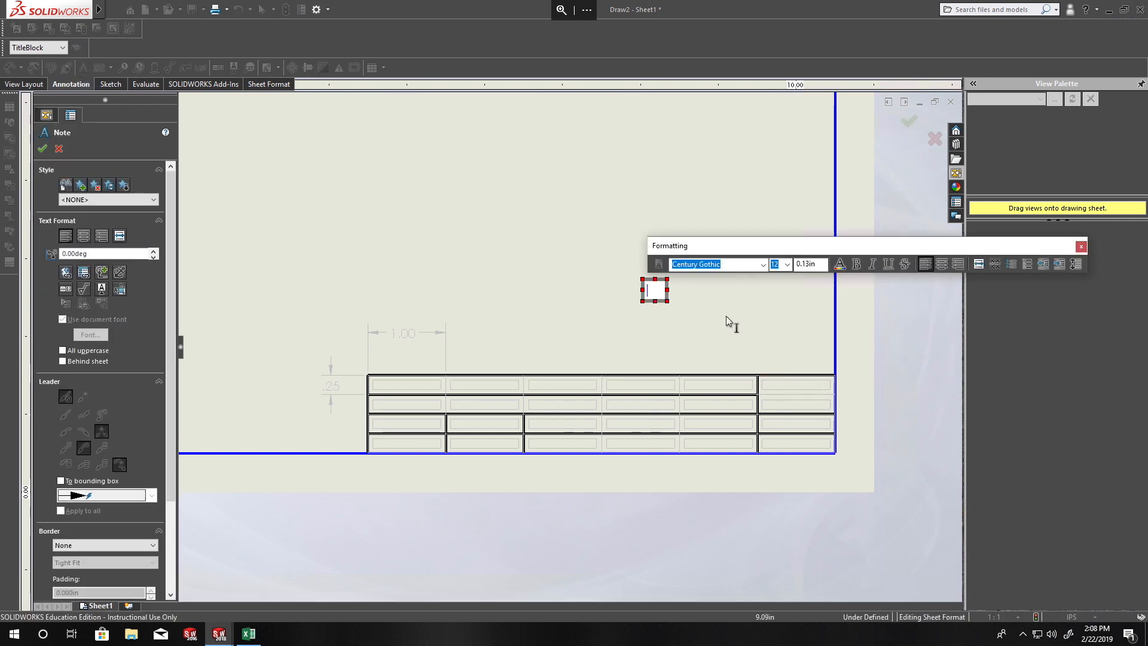
{"action": "left_click", "coordinate": [87, 271]}
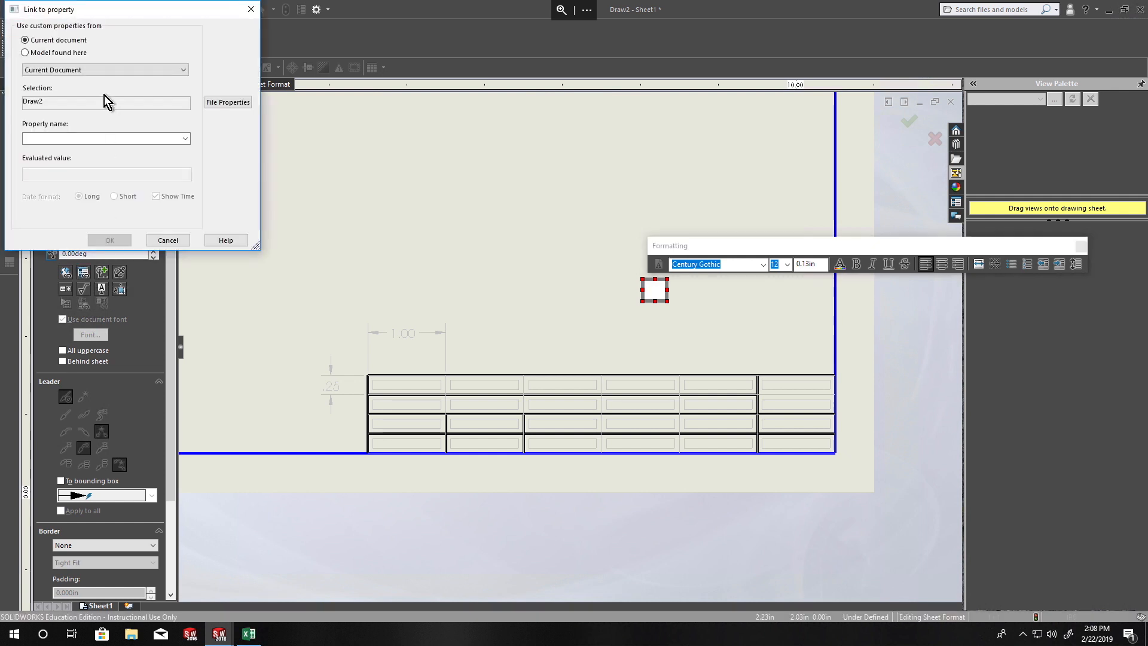
{"action": "left_click", "coordinate": [186, 140]}
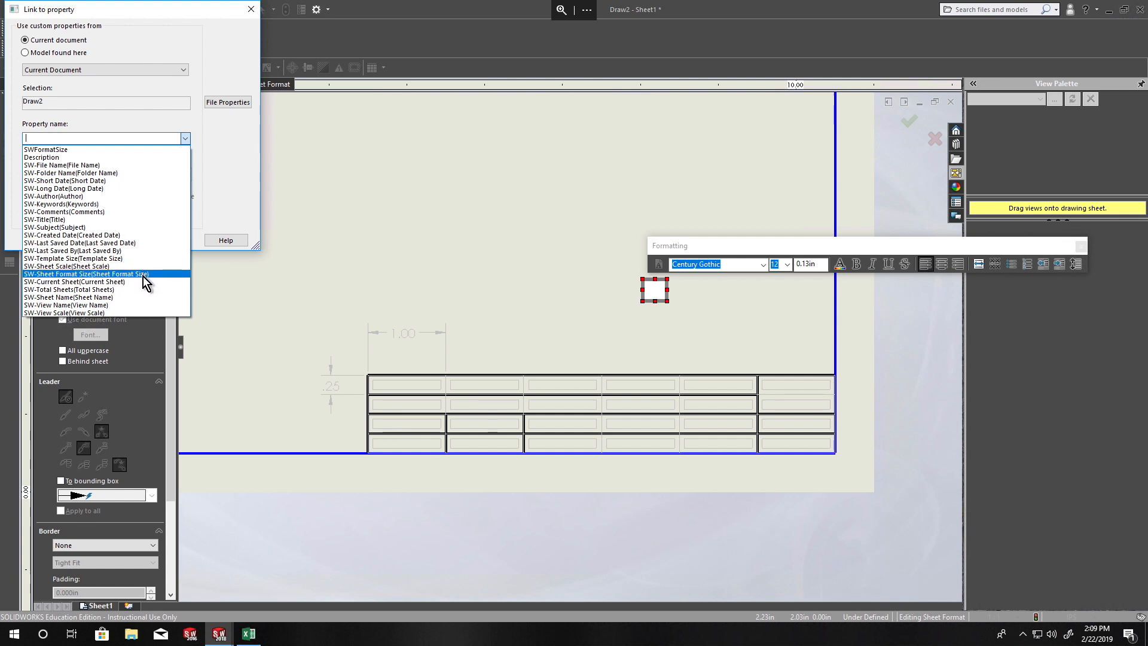
{"action": "left_click", "coordinate": [127, 277]}
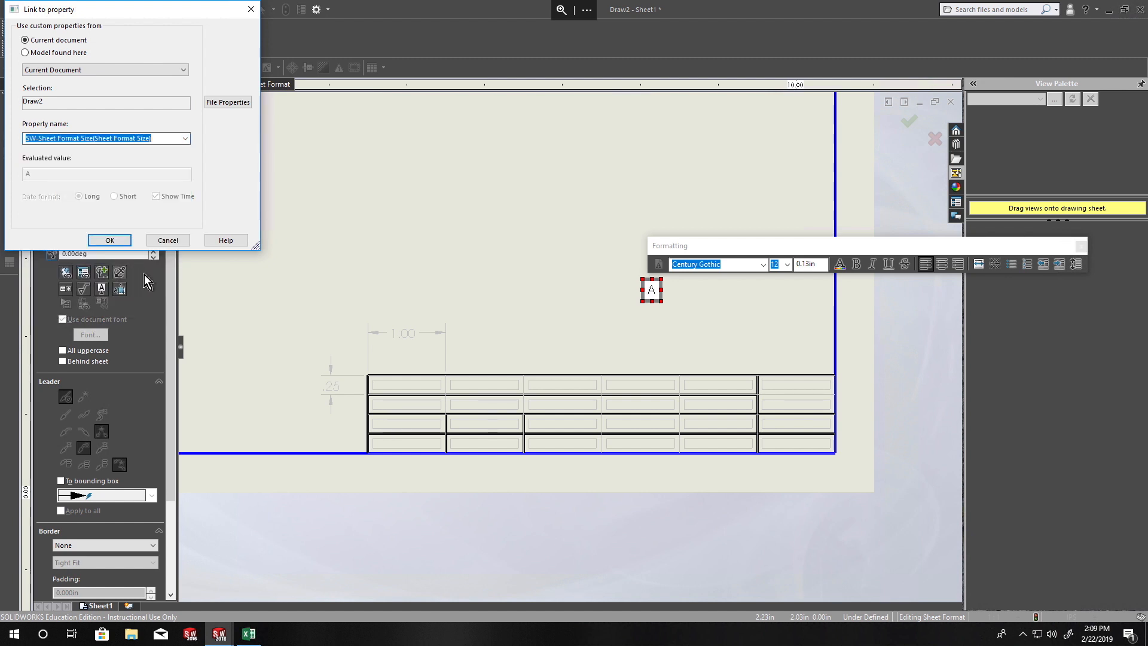
{"action": "left_click", "coordinate": [110, 241]}
- Set the sheet-size note's text size to 24 and finish the note
{"action": "left_click", "coordinate": [787, 265]}
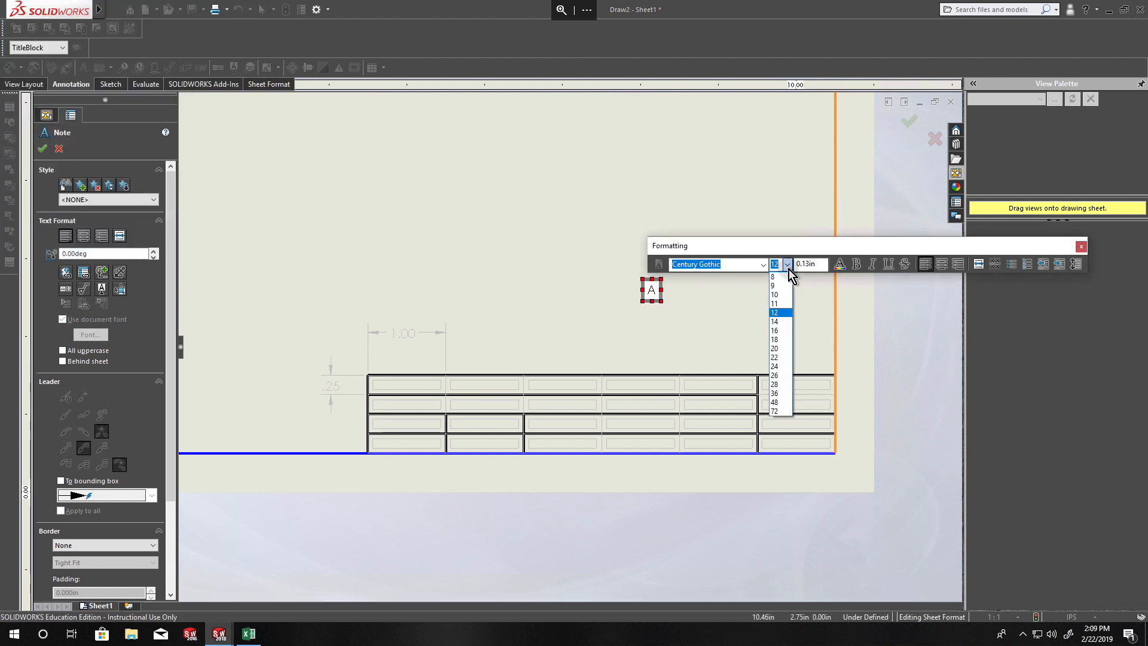
{"action": "left_click", "coordinate": [783, 366]}
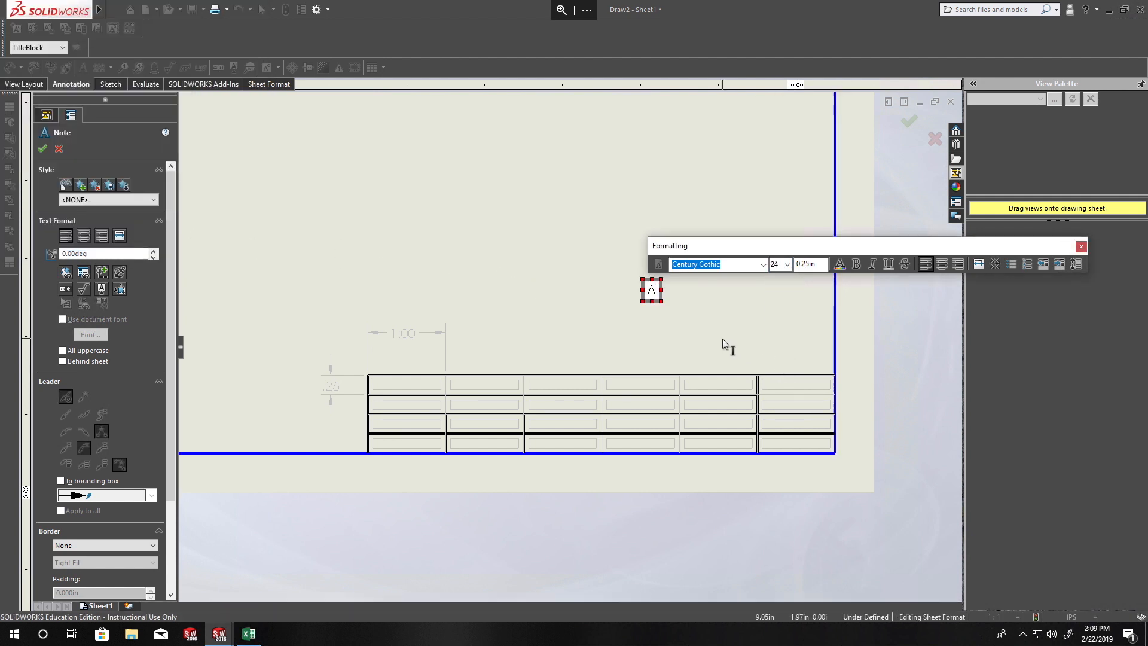
{"action": "left_click", "coordinate": [787, 265]}
{"action": "left_click", "coordinate": [781, 366]}
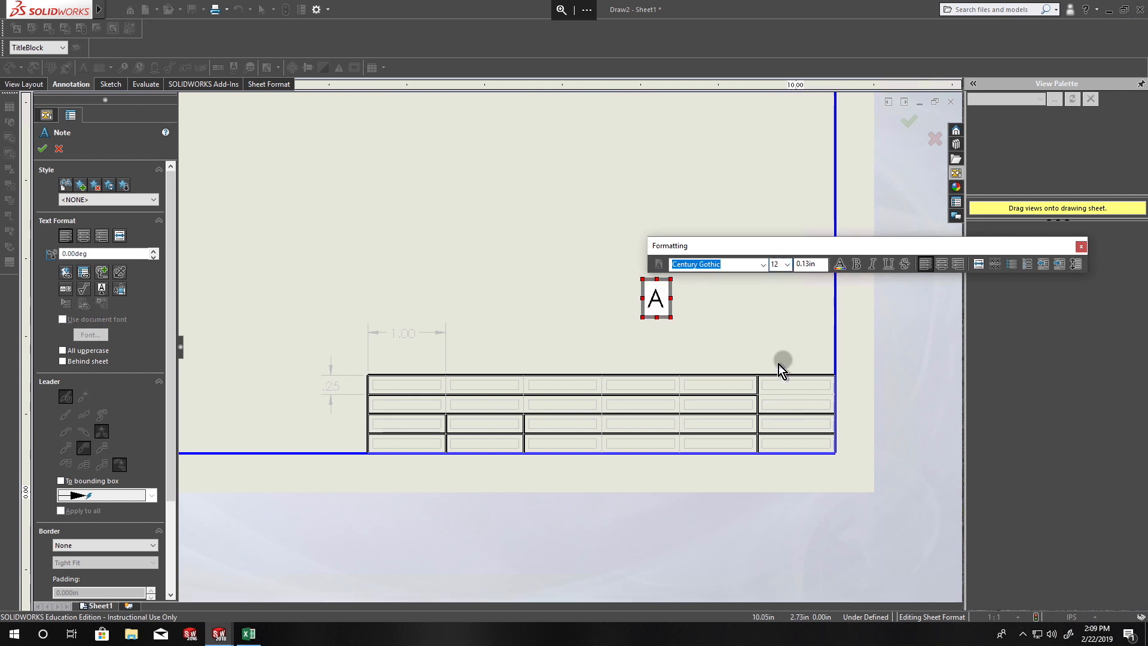
{"action": "left_click", "coordinate": [636, 302]}
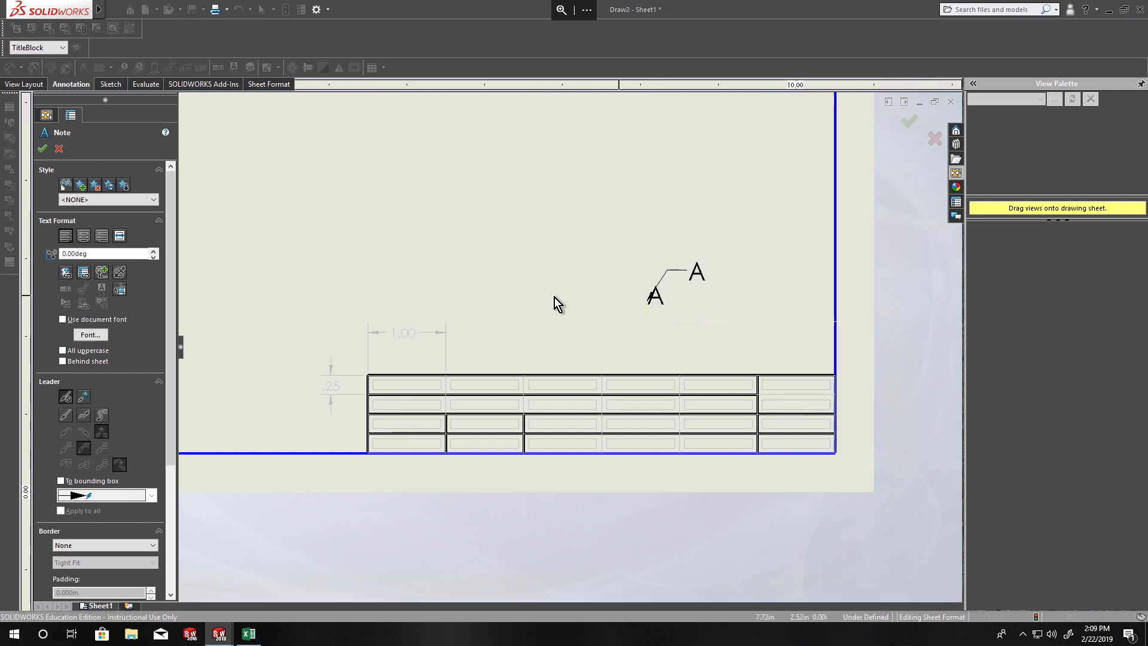
{"action": "key", "text": "Escape"}
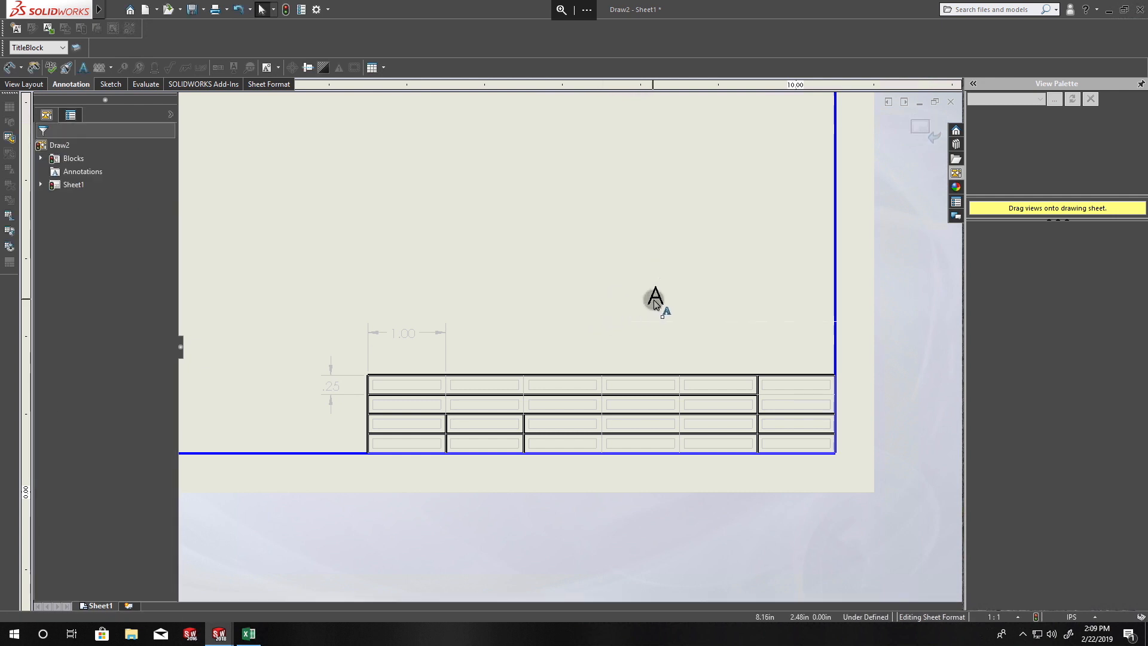
- Move the sheet-size note into the centre of the double-height cell atop the grid's last column
{"action": "left_click", "coordinate": [656, 297]}
{"action": "left_click_drag", "start_coordinate": [658, 299], "coordinate": [799, 396]}
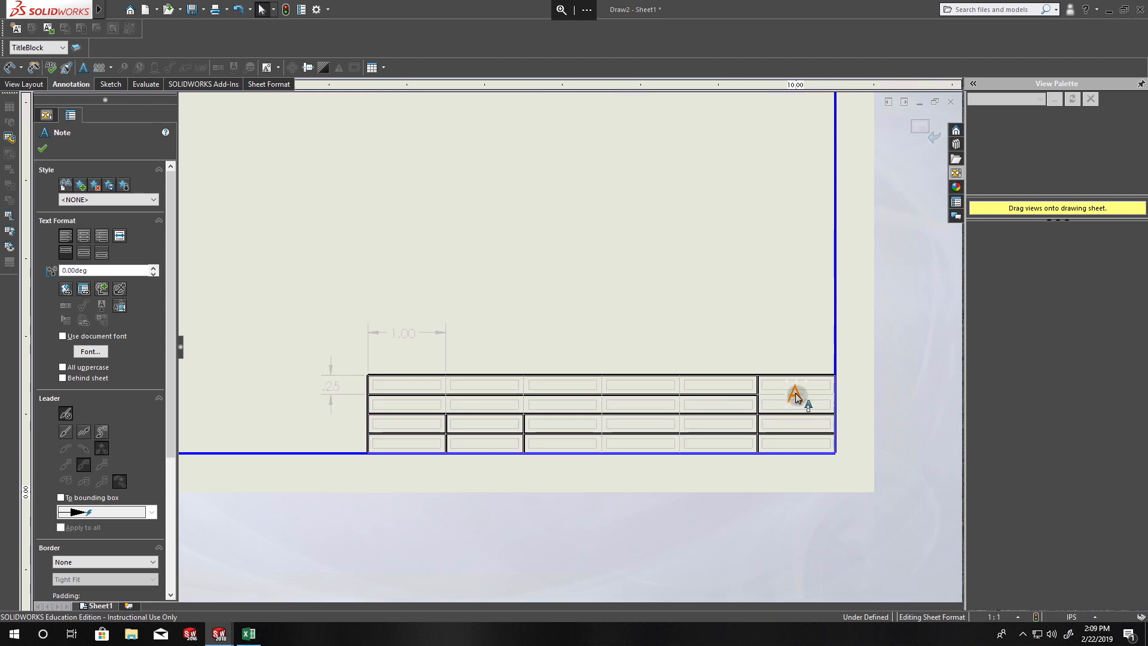
{"action": "left_click", "coordinate": [699, 230]}
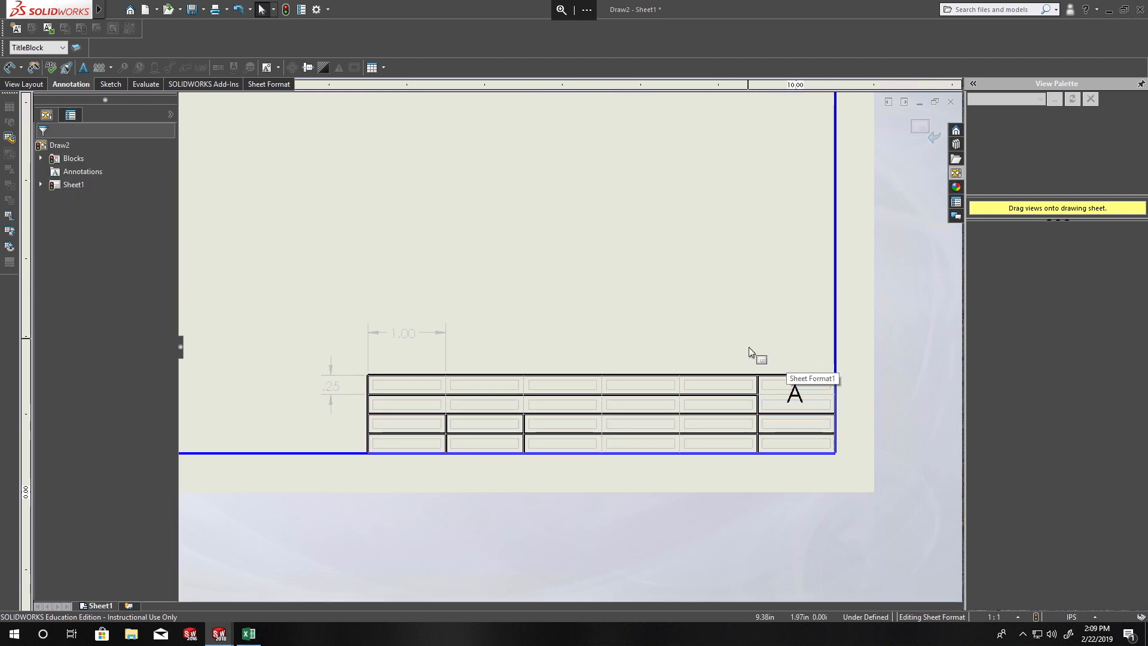
- Add a note reading "SCALE:" in the empty area above the title block
{"action": "scroll", "coordinate": [816, 432], "scroll_direction": "down", "scroll_amount": 4}
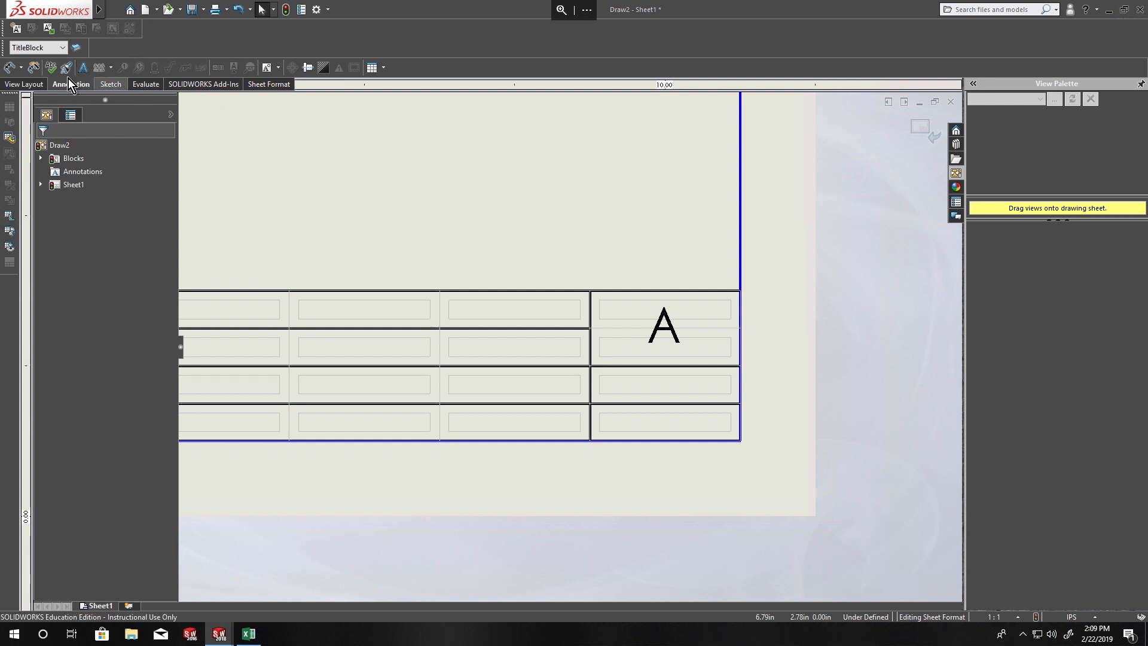
{"action": "left_click", "coordinate": [83, 68]}
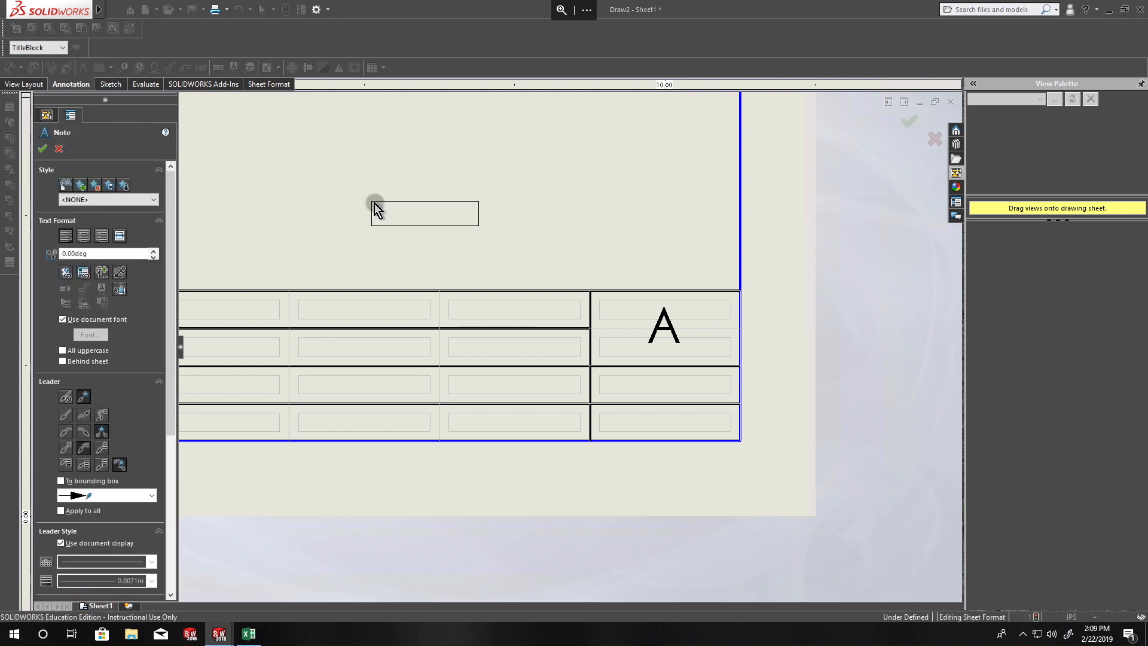
{"action": "left_click", "coordinate": [375, 203]}
{"action": "type", "text": "SCALE:"}
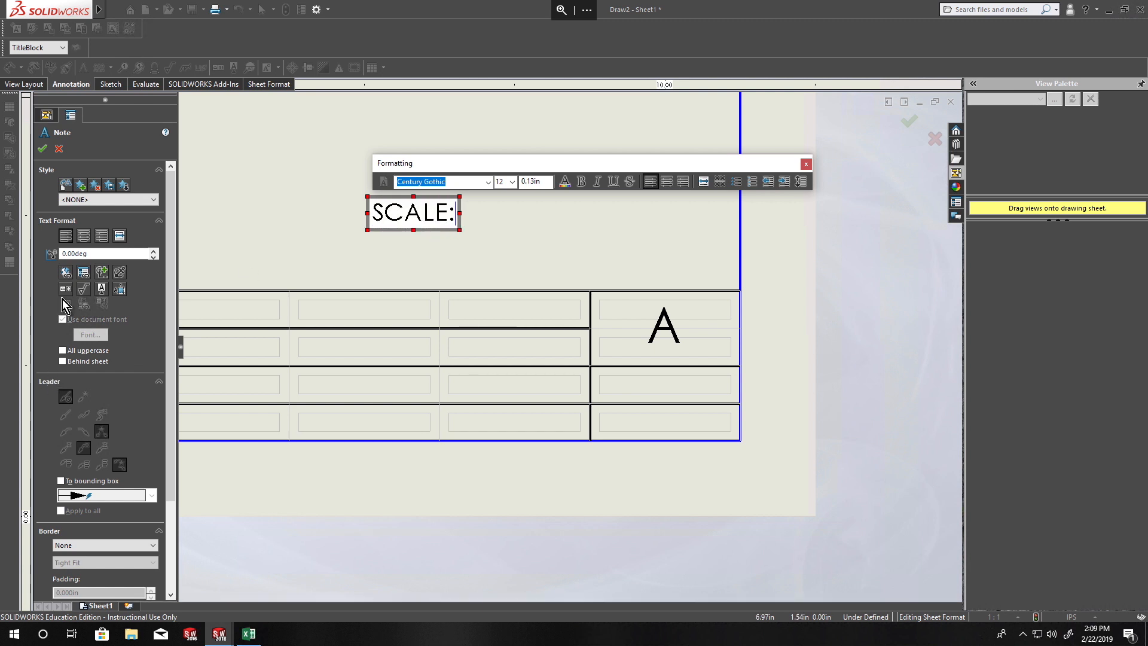
- Append a link to the SW-Sheet Scale property to the SCALE note and move it into the last column's third-row cell
{"action": "left_click", "coordinate": [84, 272]}
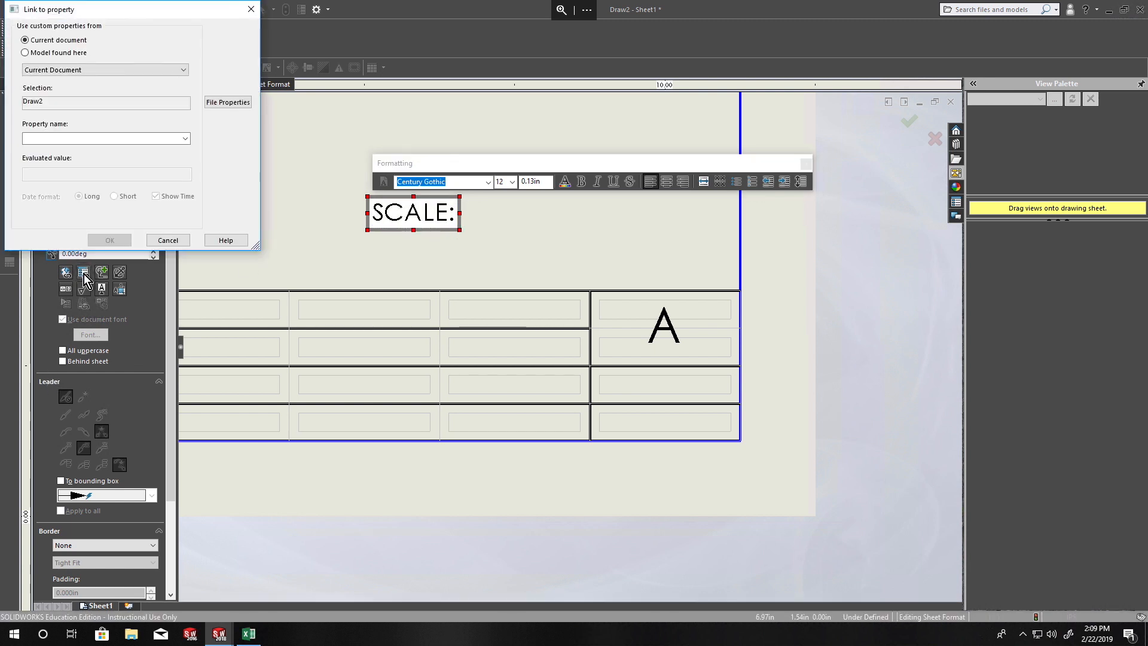
{"action": "left_click", "coordinate": [186, 138]}
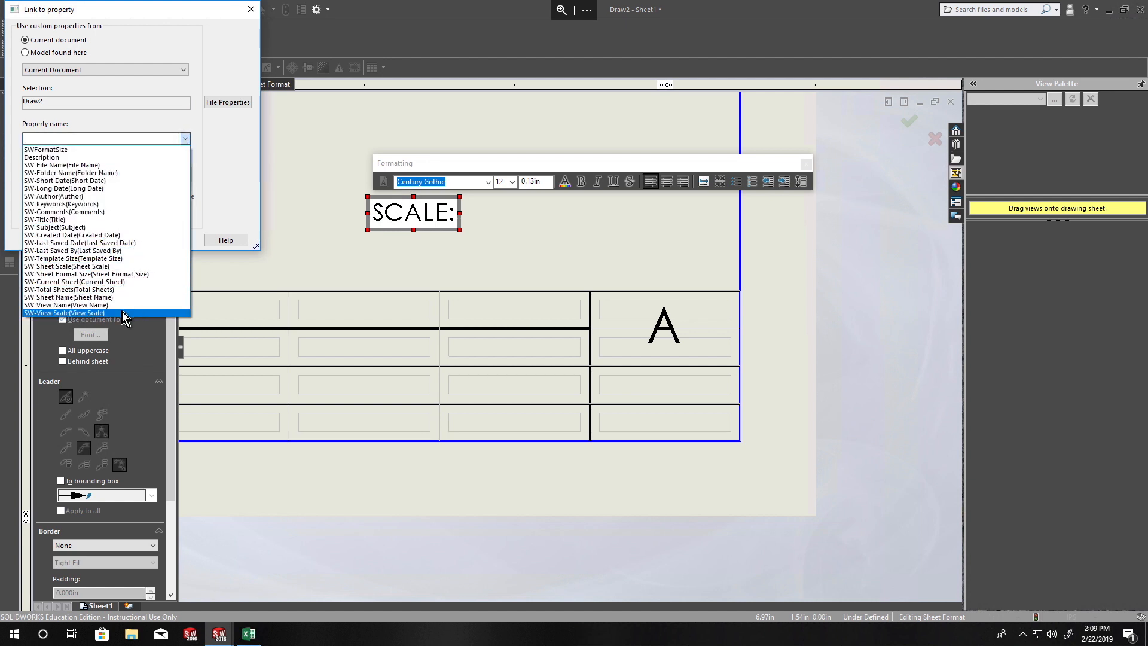
{"action": "left_click", "coordinate": [94, 313]}
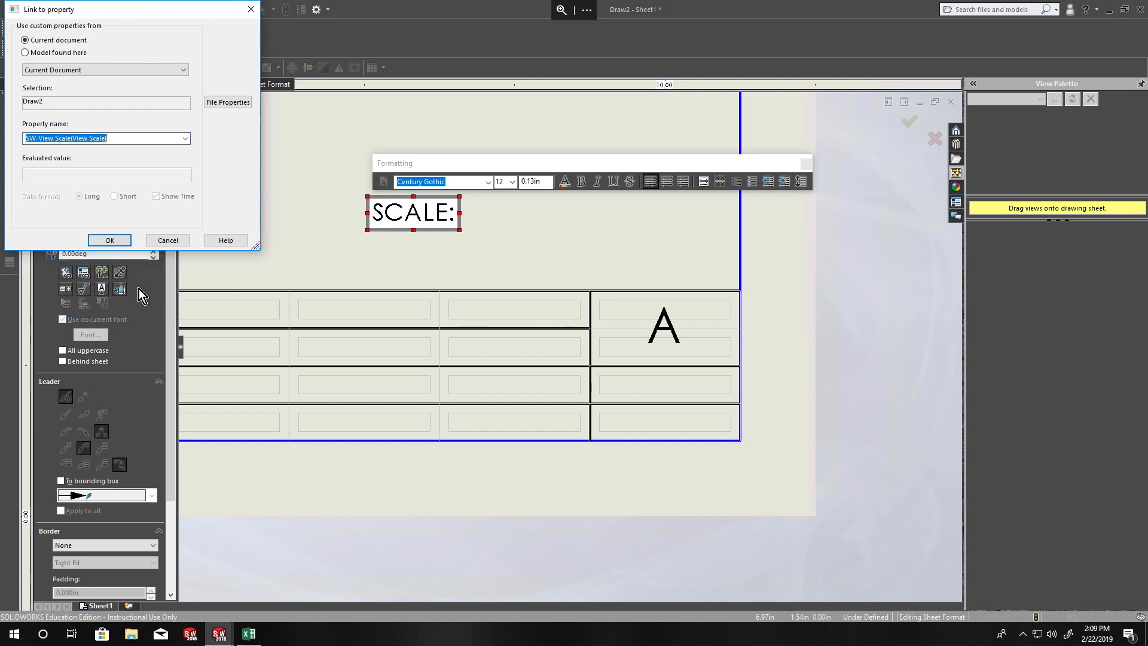
{"action": "left_click", "coordinate": [189, 140]}
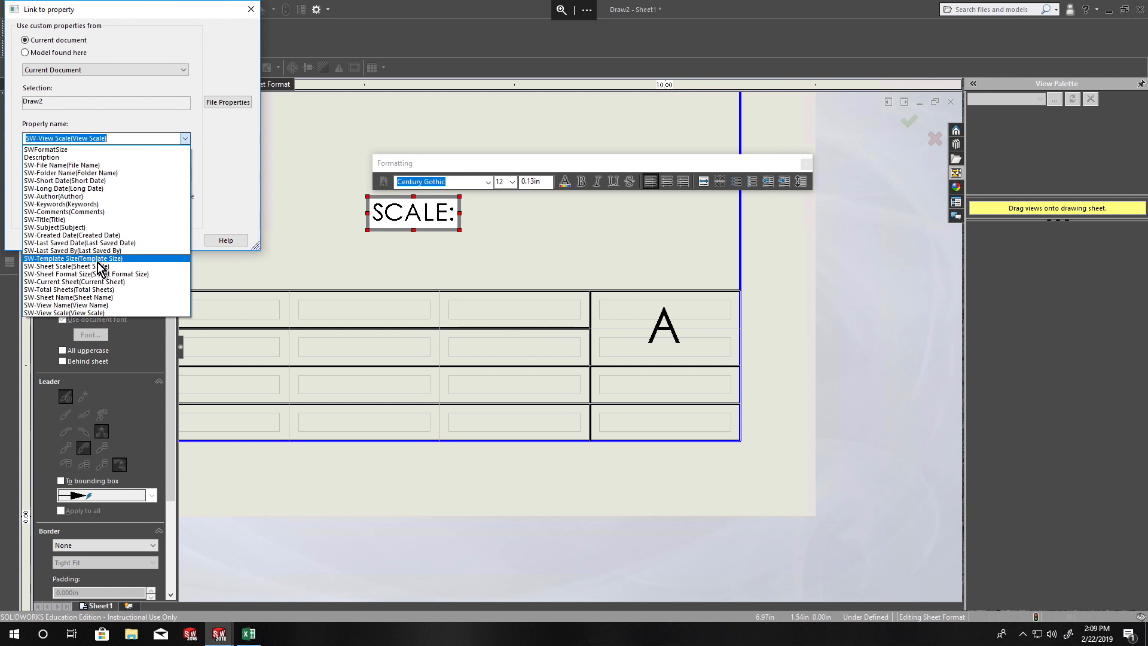
{"action": "left_click", "coordinate": [66, 266]}
{"action": "left_click", "coordinate": [110, 240]}
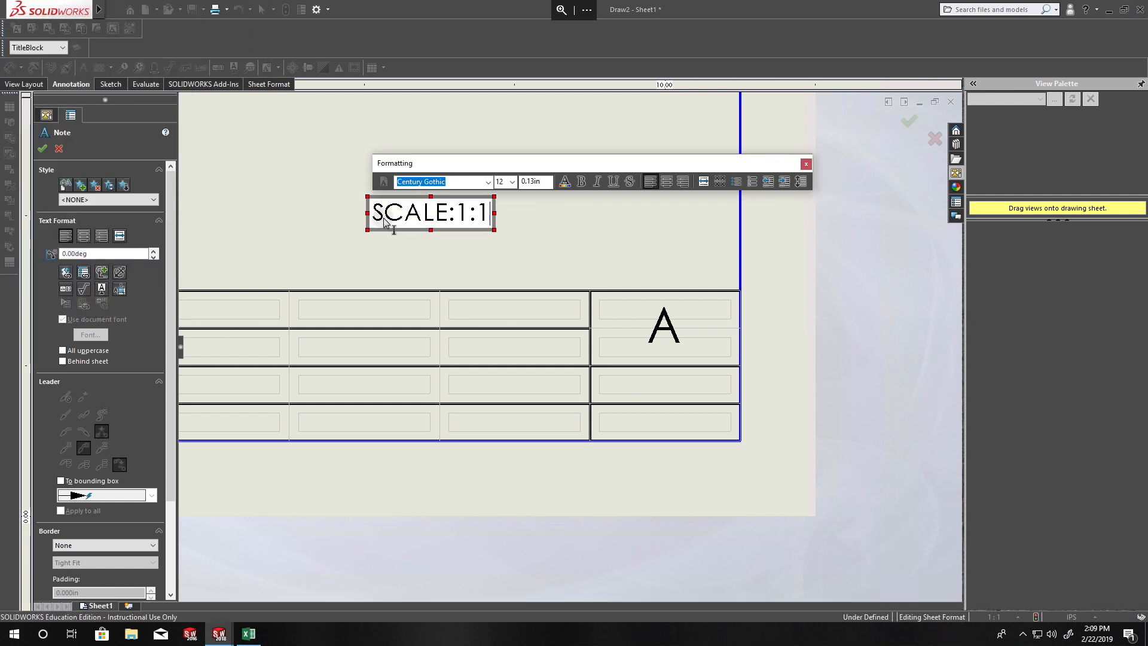
{"action": "key", "text": "Escape"}
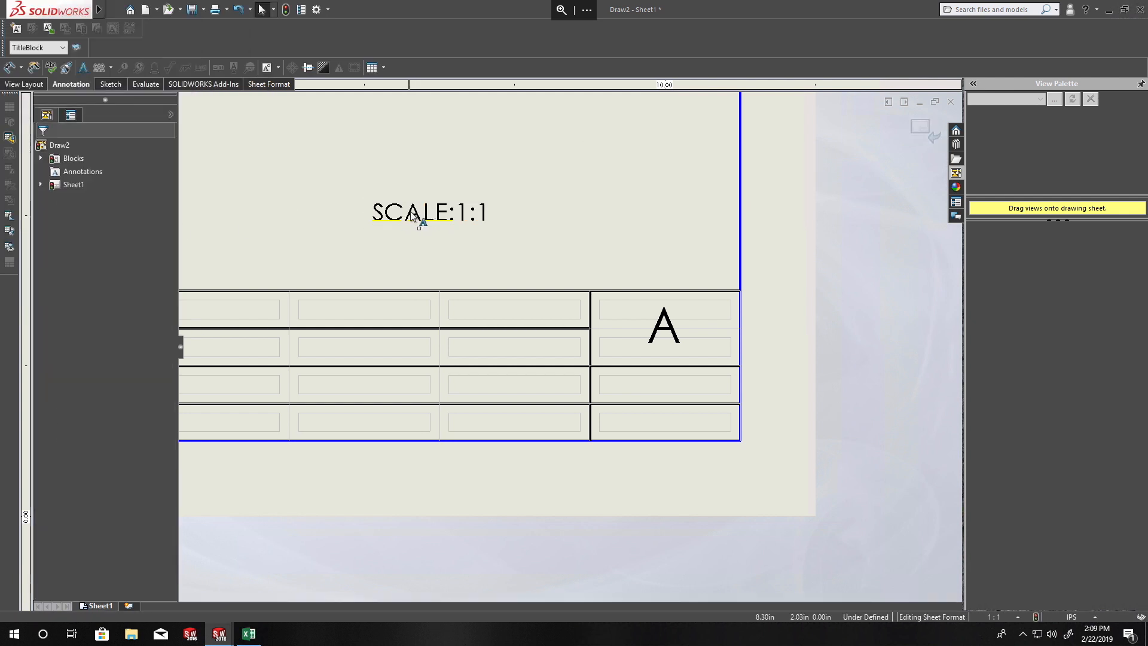
{"action": "left_click_drag", "start_coordinate": [371, 215], "coordinate": [604, 388]}
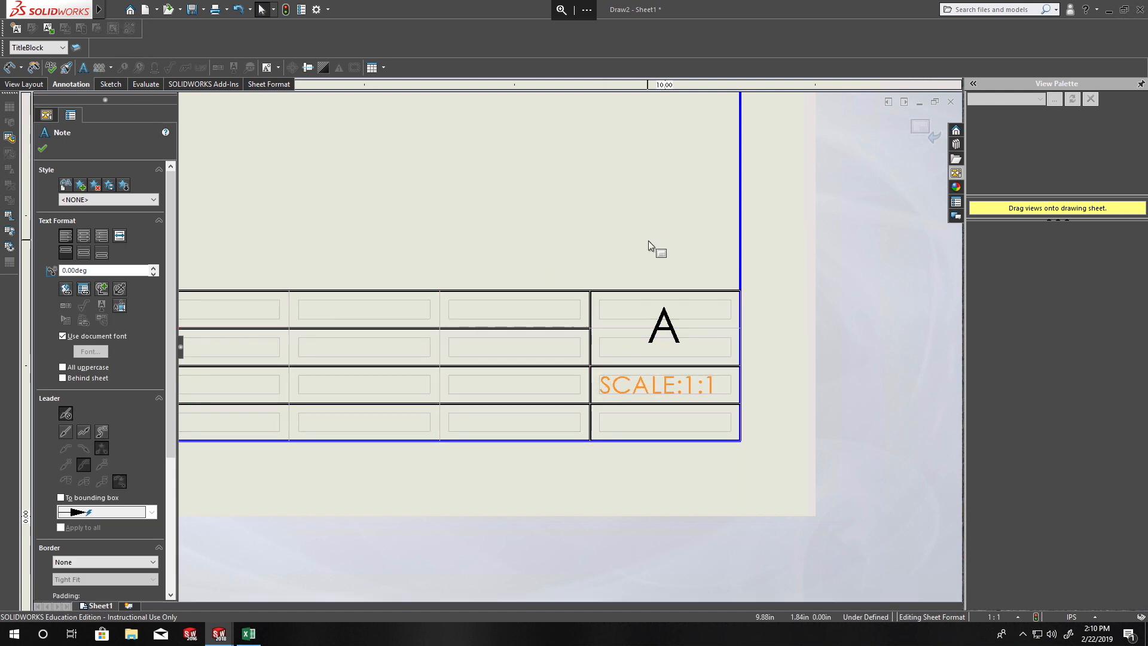
{"action": "left_click", "coordinate": [583, 186]}
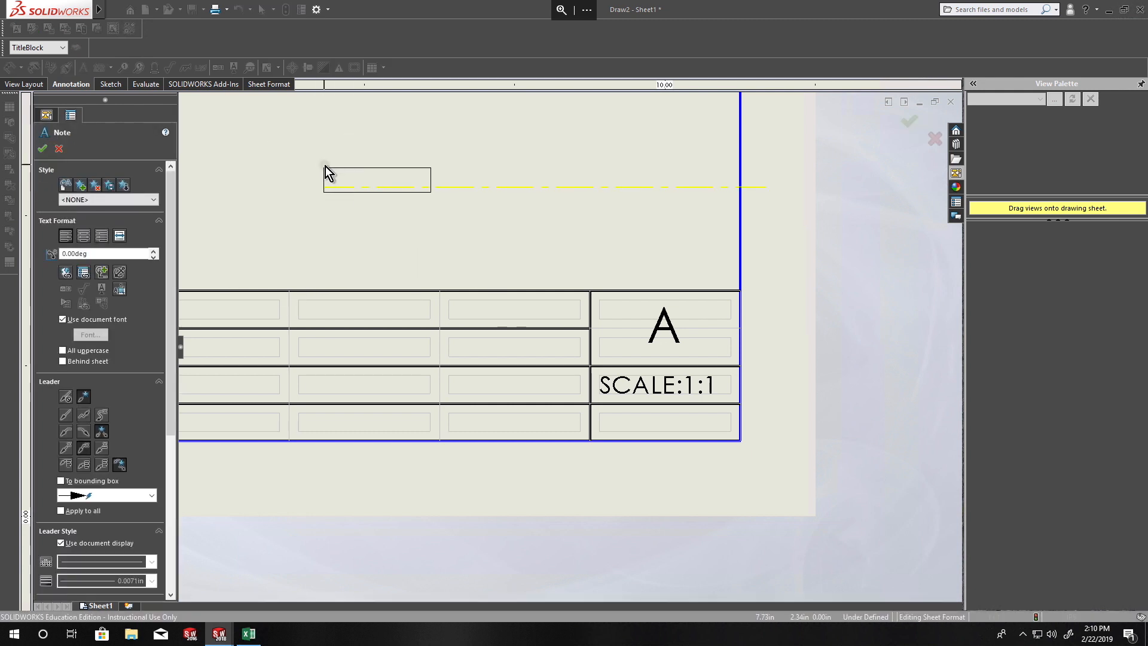
- Add a note reading "SHEET:" above the title block, followed by a link to the SW-Current Sheet property
{"action": "left_click", "coordinate": [323, 174]}
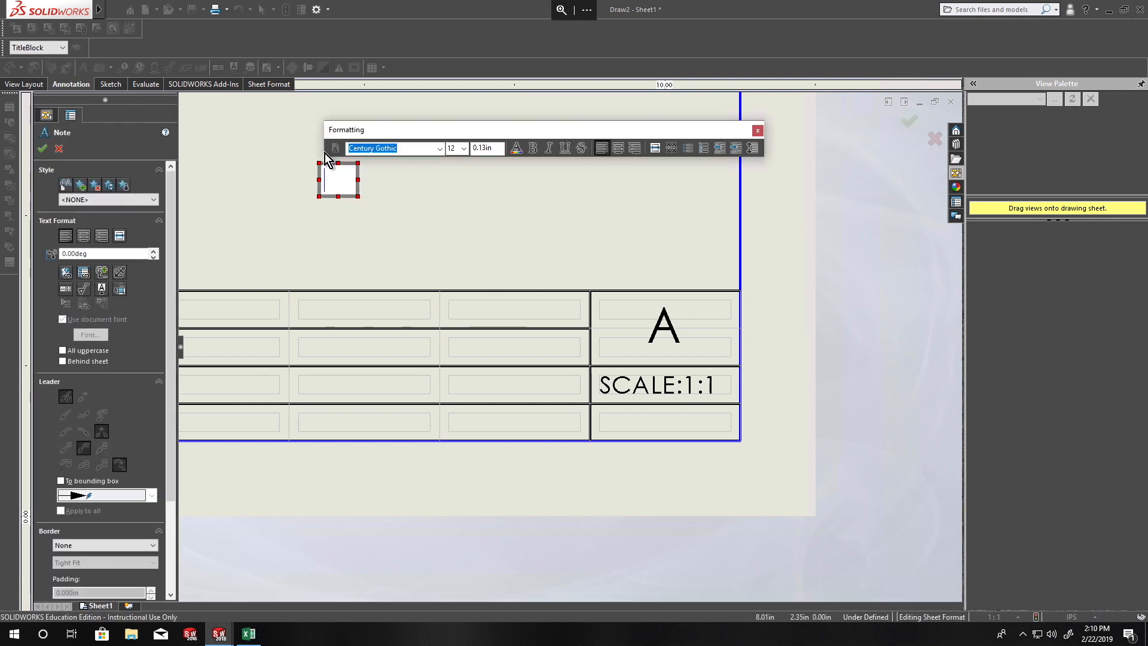
{"action": "type", "text": "SHEET:"}
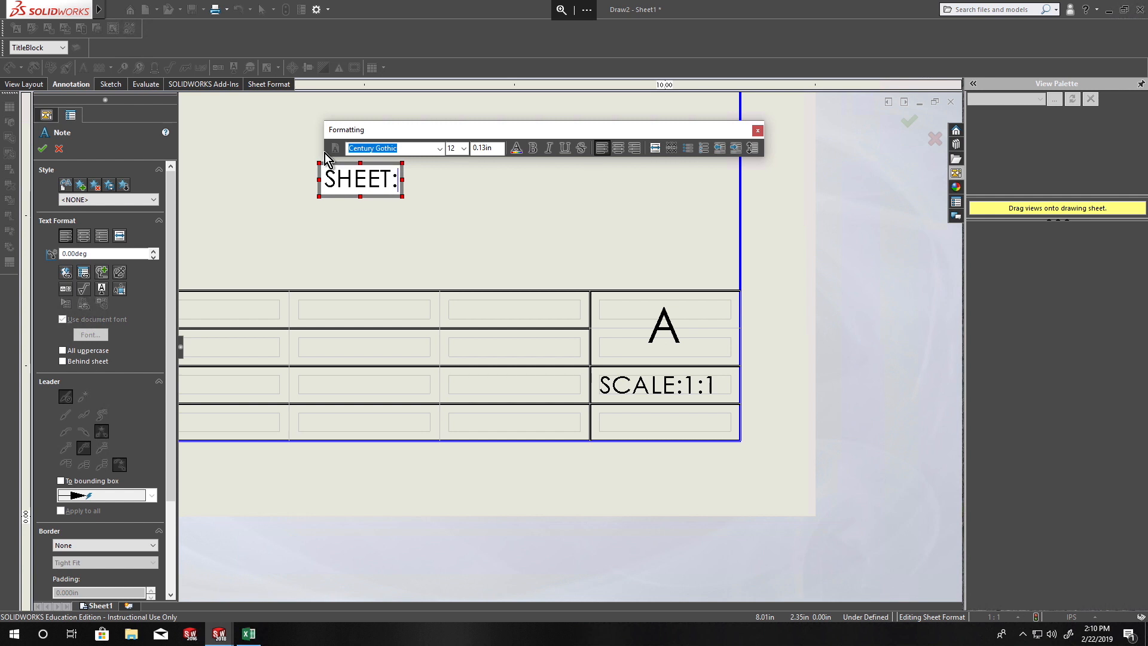
{"action": "left_click", "coordinate": [83, 272]}
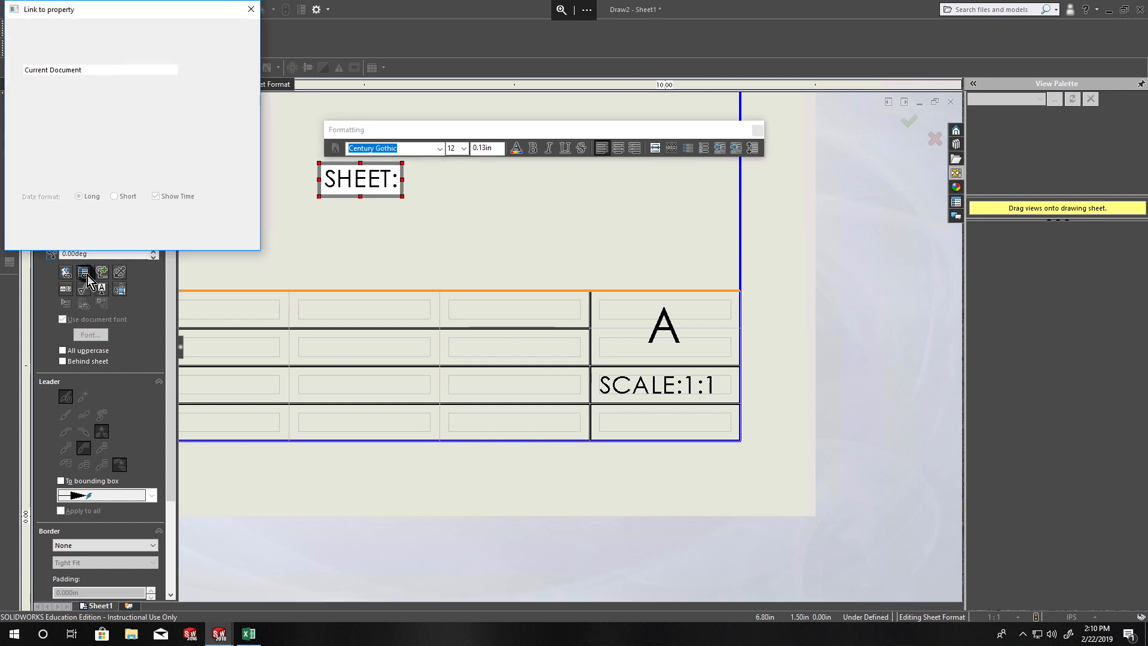
{"action": "left_click", "coordinate": [185, 138]}
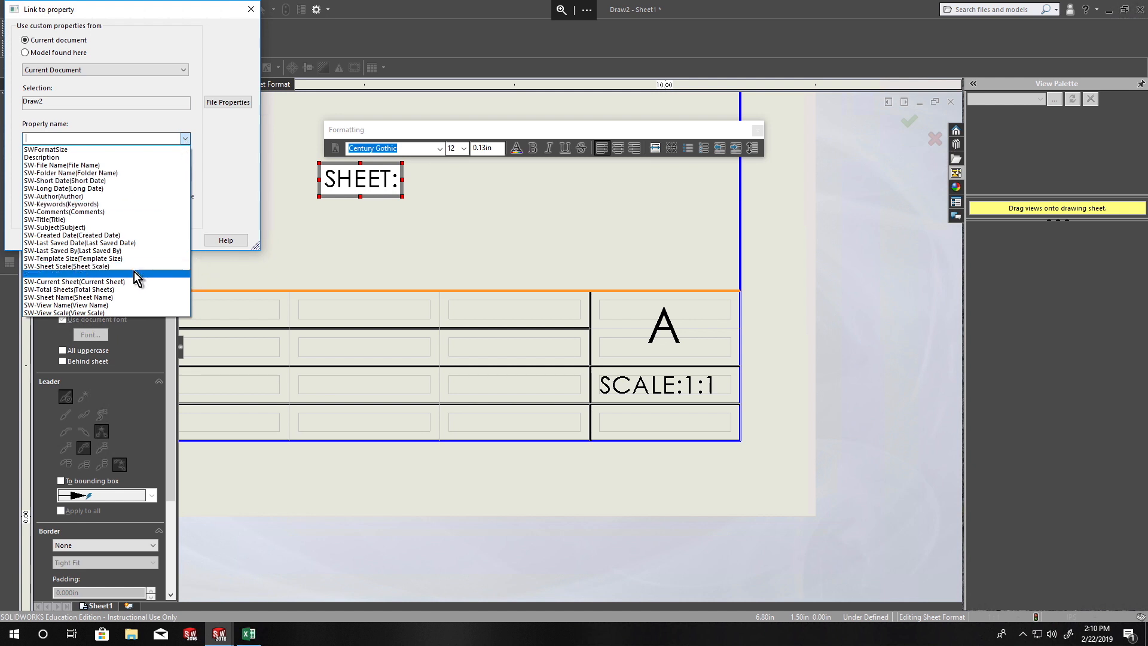
{"action": "left_click", "coordinate": [119, 282]}
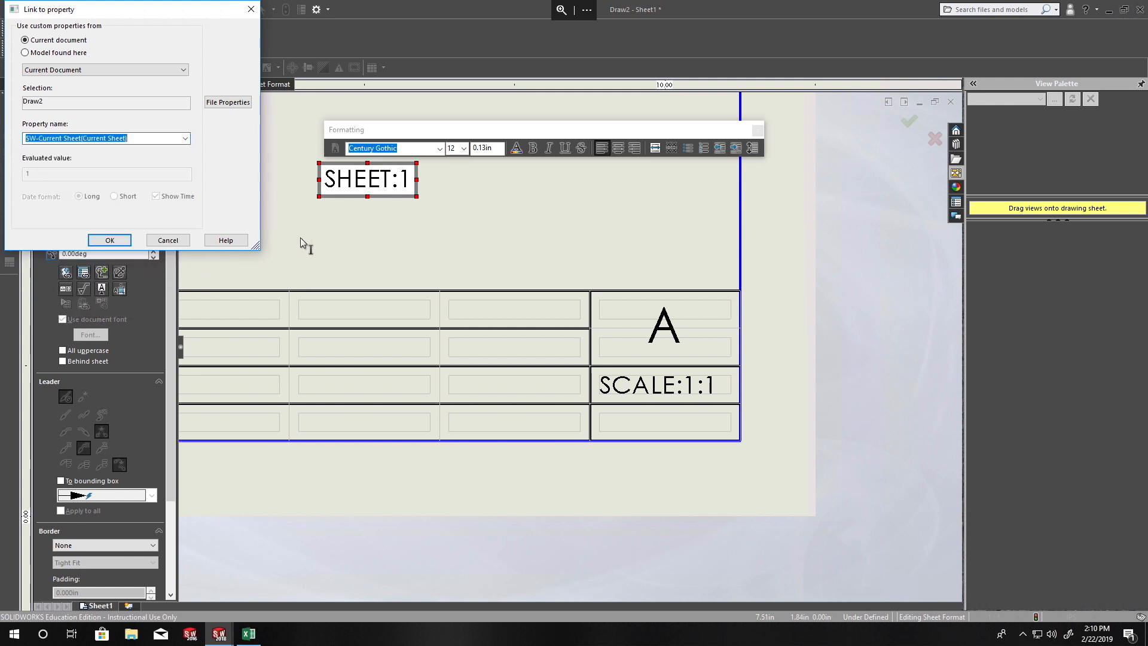
{"action": "left_click", "coordinate": [109, 240]}
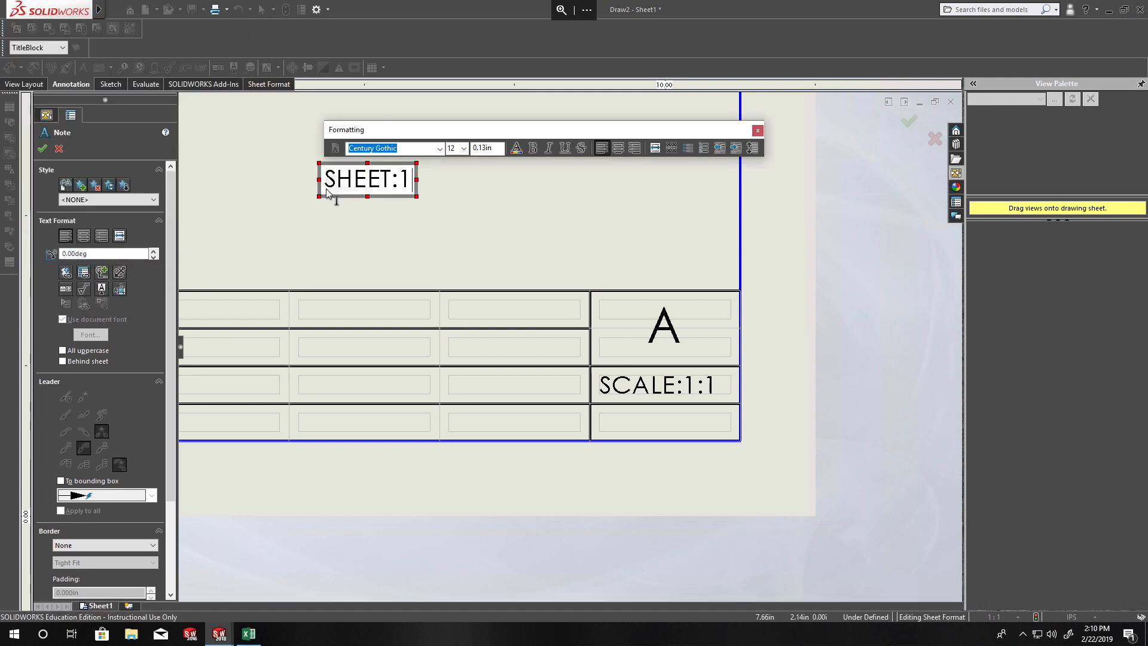
- Append "of" and a link to the SW-Total Sheets property to the SHEET note, separated by a space
{"action": "type", "text": "of"}
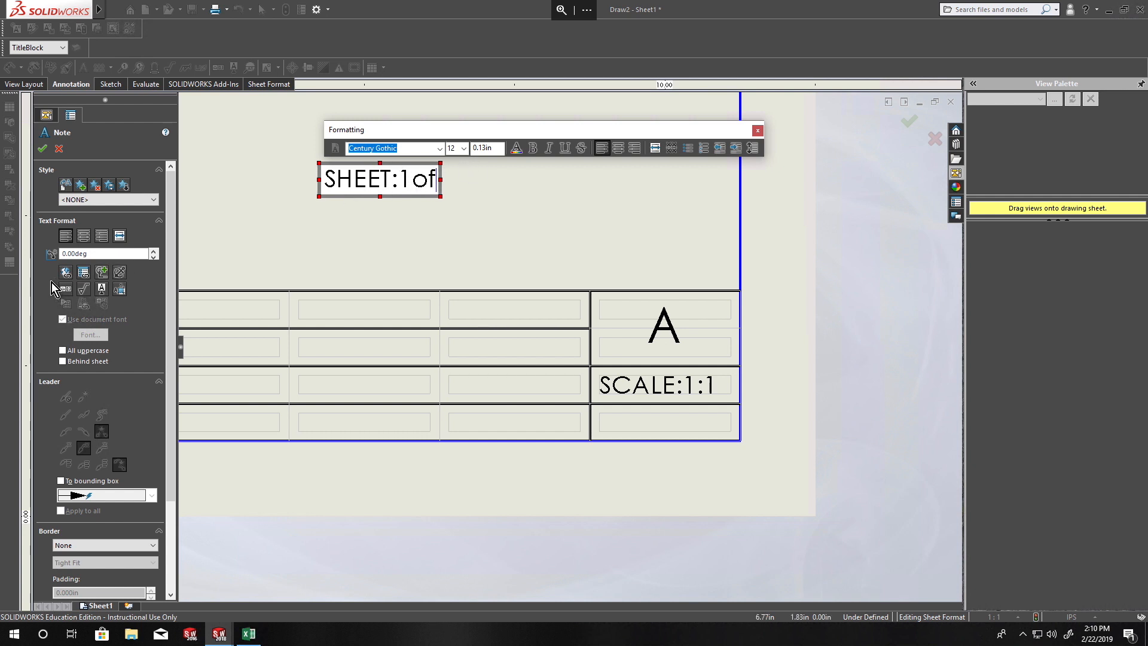
{"action": "left_click", "coordinate": [82, 274]}
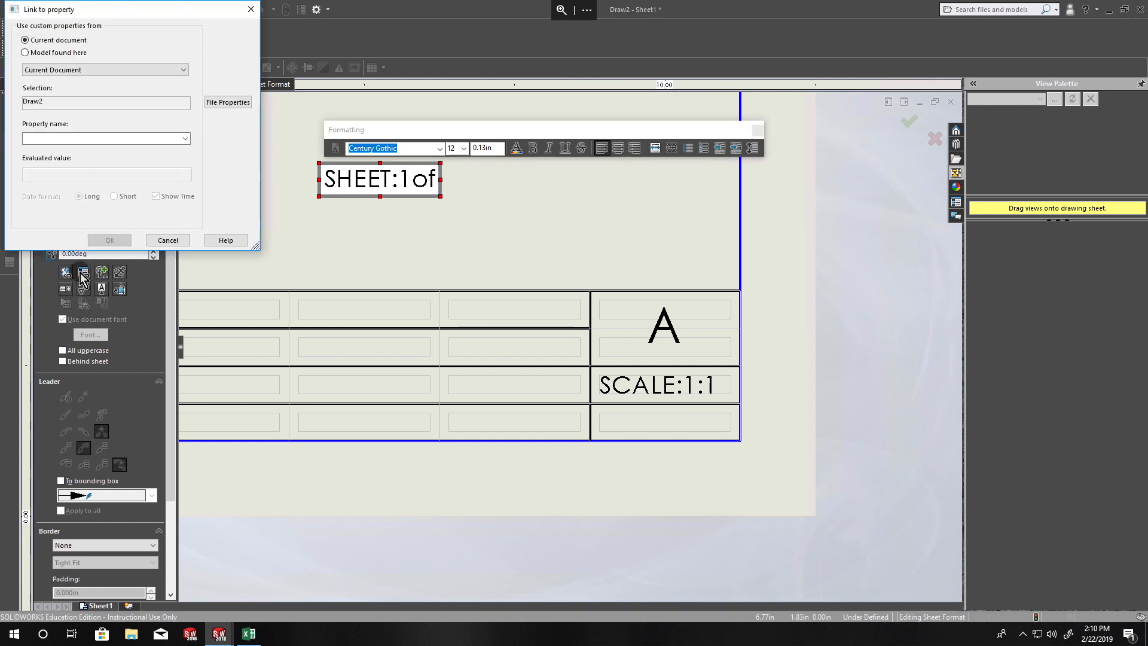
{"action": "left_click", "coordinate": [184, 138]}
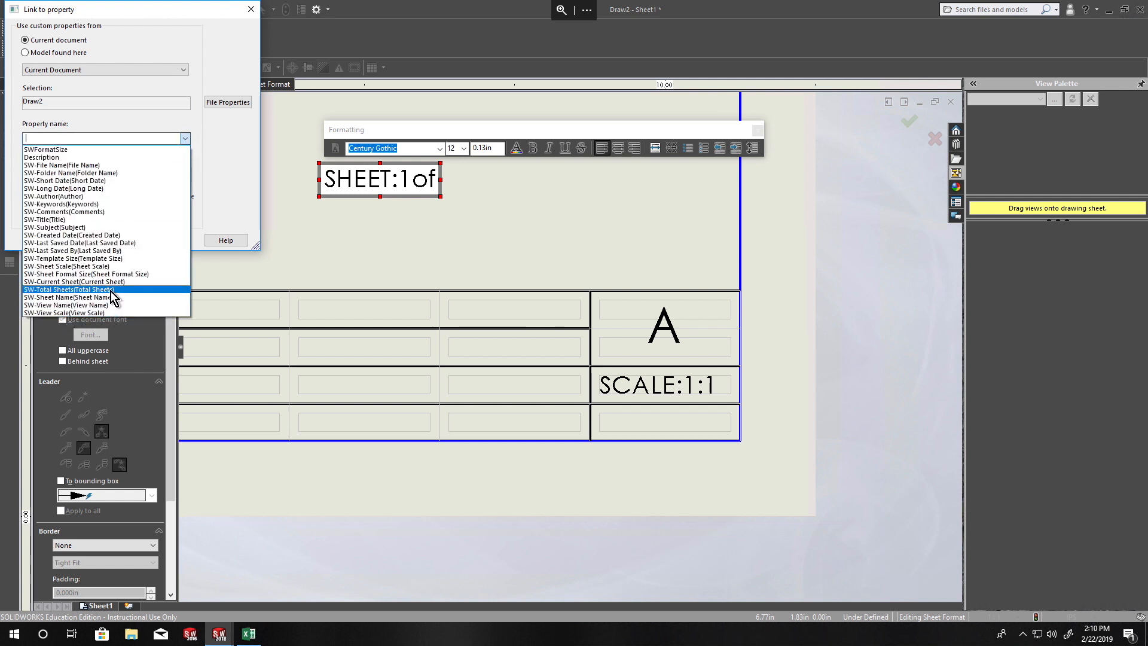
{"action": "left_click", "coordinate": [110, 289]}
{"action": "left_click", "coordinate": [123, 241]}
{"action": "left_click", "coordinate": [442, 183]}
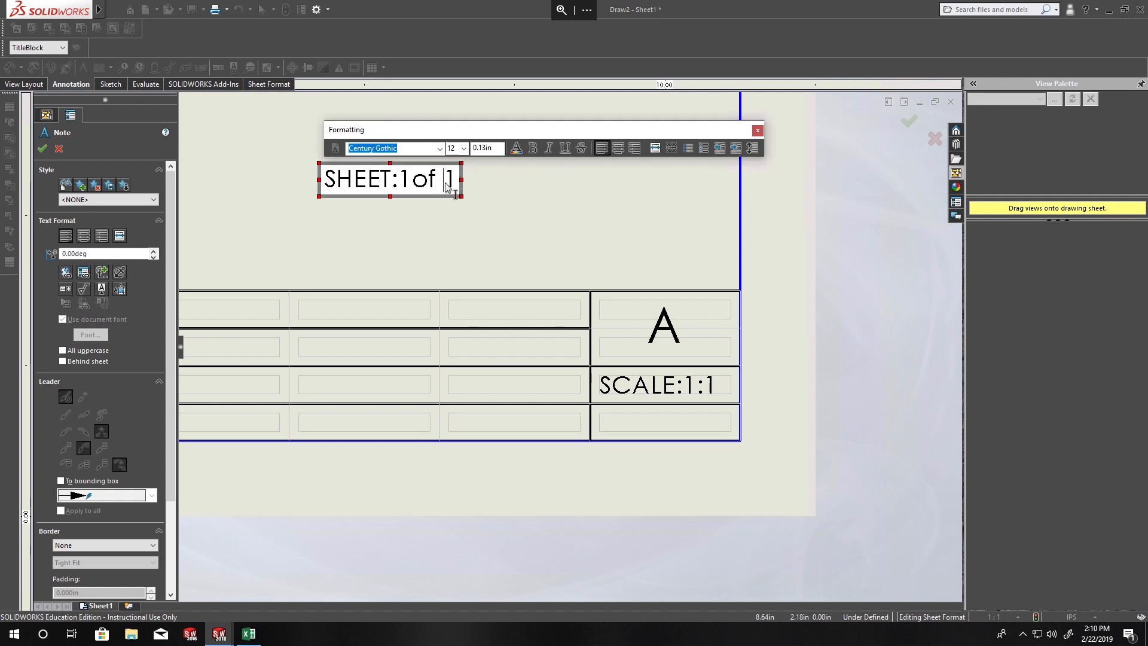
- Finish the SHEET note and move it into the bottom cell of the title block's last column, below the scale
{"action": "left_click", "coordinate": [496, 186]}
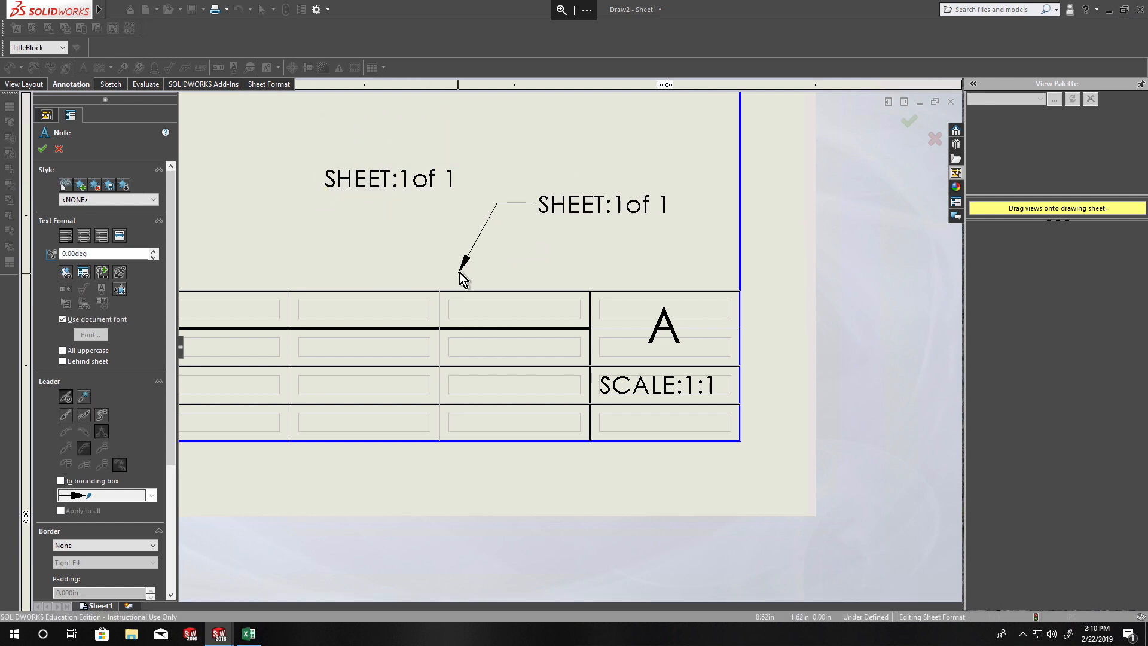
{"action": "key", "text": "Escape"}
{"action": "left_click", "coordinate": [325, 180]}
{"action": "left_click_drag", "start_coordinate": [325, 179], "coordinate": [605, 420]}
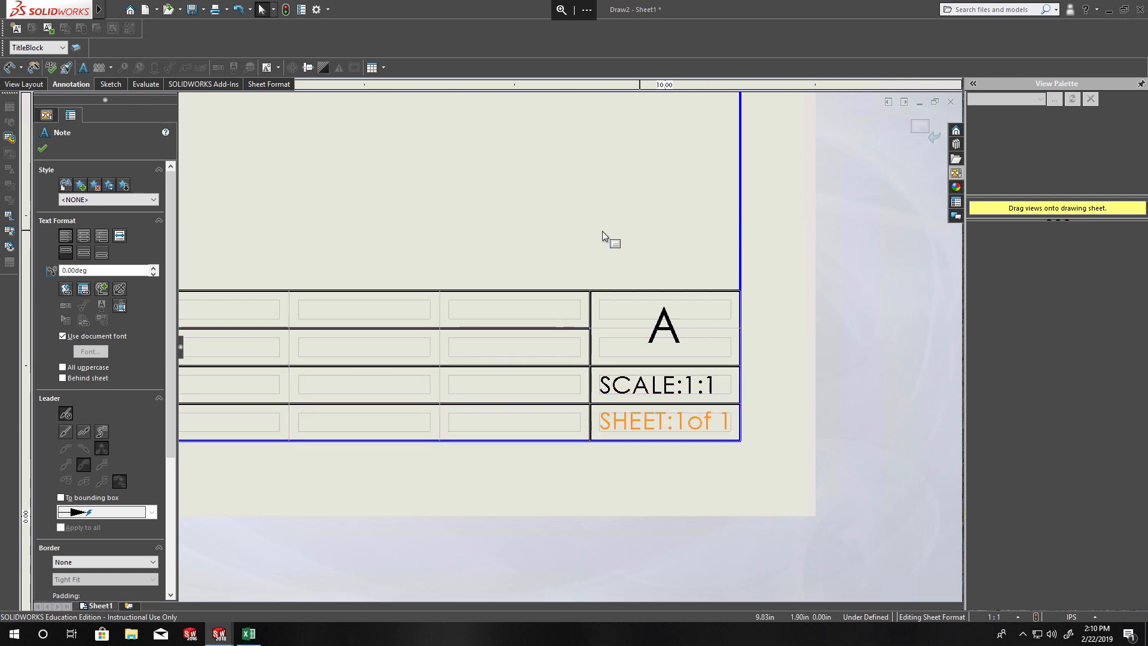
{"action": "left_click", "coordinate": [405, 212]}
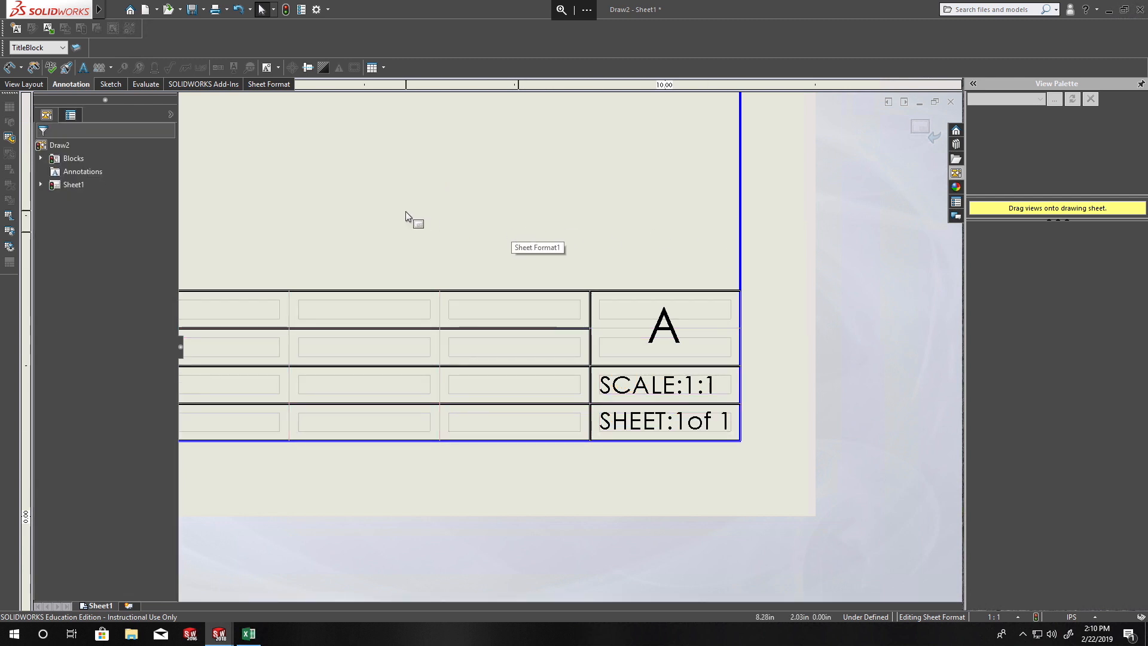
- Add a note above the title block containing the property link $PRPSHEET:"COMPANYNAME"
{"action": "scroll", "coordinate": [410, 213], "scroll_direction": "up", "scroll_amount": 3}
{"action": "middle_click_drag", "start_coordinate": [409, 218], "coordinate": [622, 187]}
{"action": "middle_click_drag", "start_coordinate": [711, 220], "coordinate": [658, 232]}
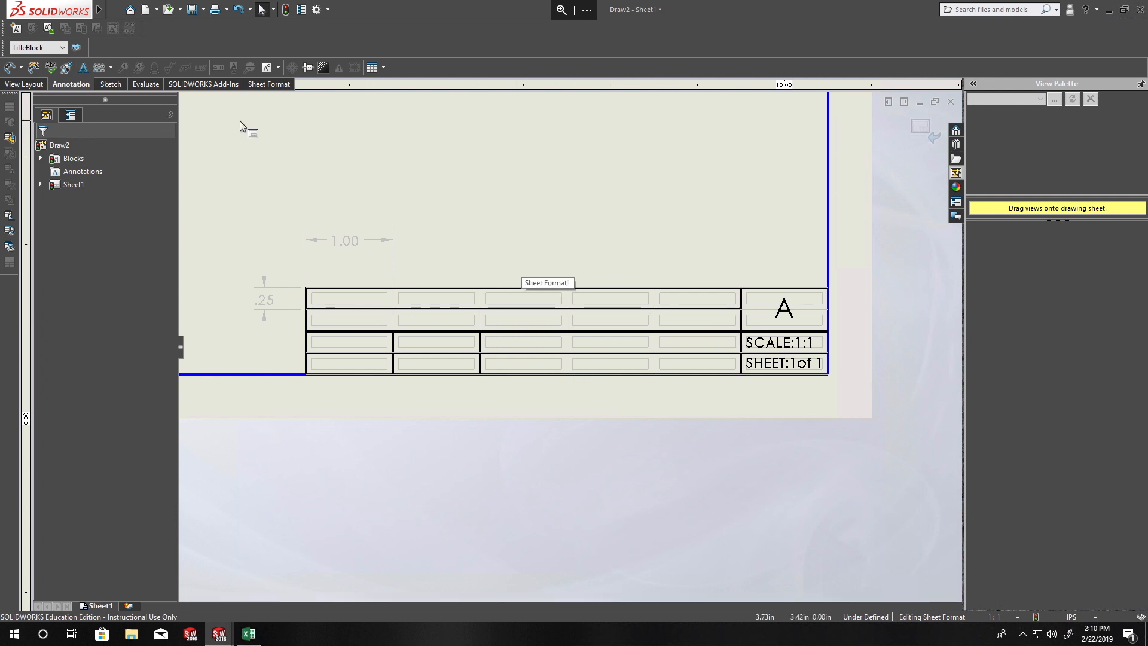
{"action": "left_click", "coordinate": [83, 71]}
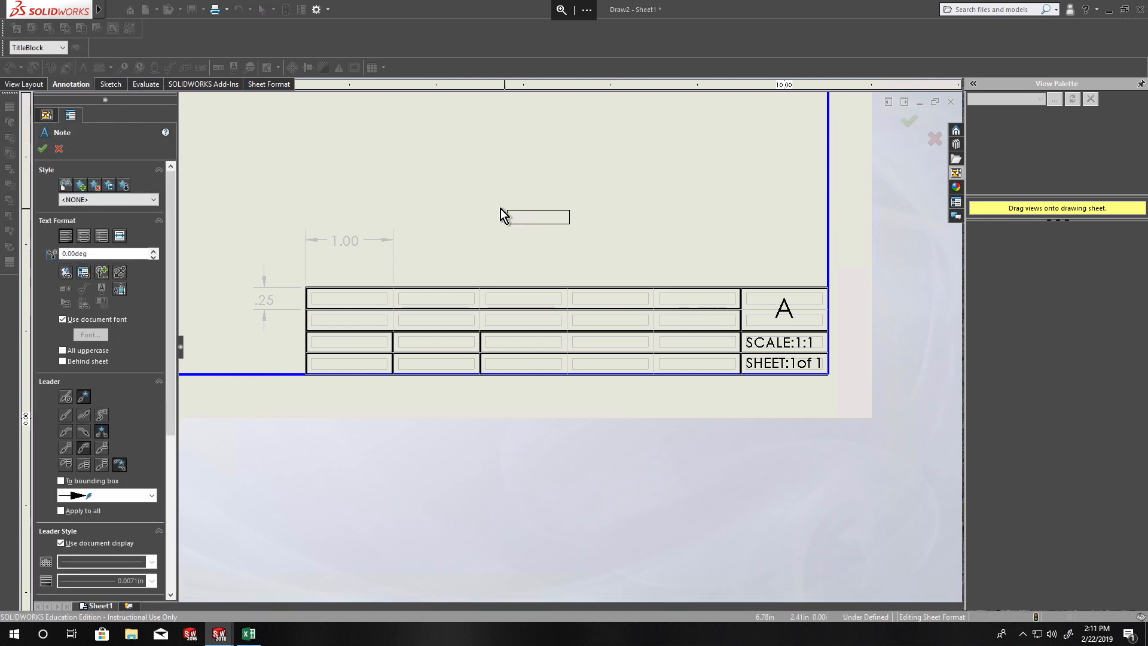
{"action": "left_click", "coordinate": [477, 199]}
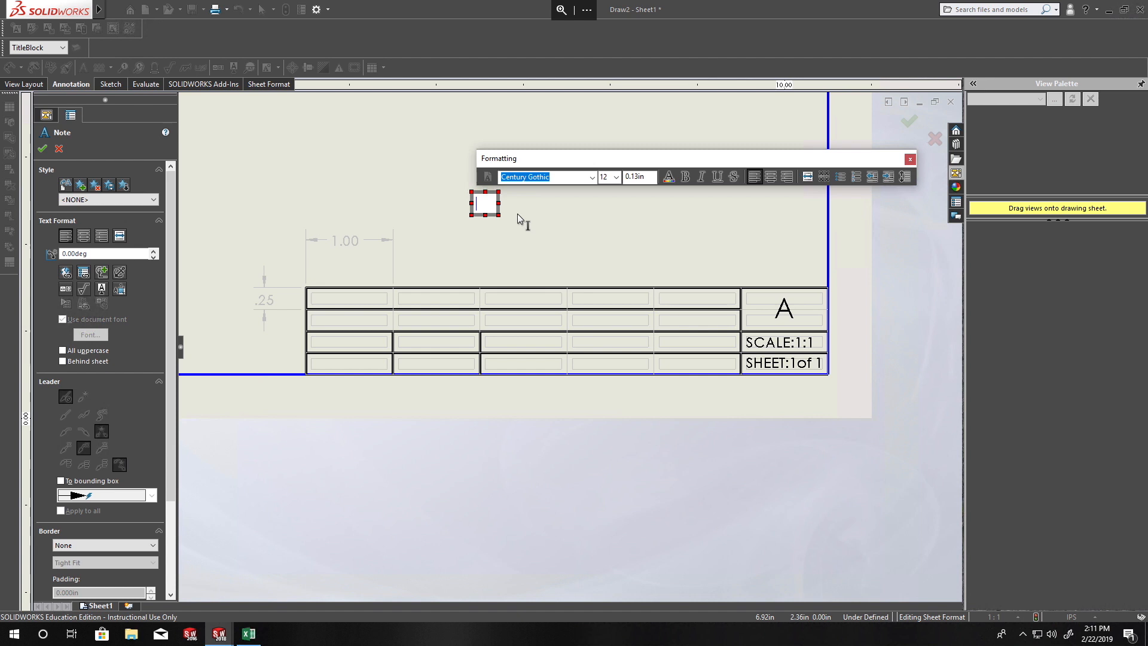
{"action": "type", "text": "$PRPSHEET:"}
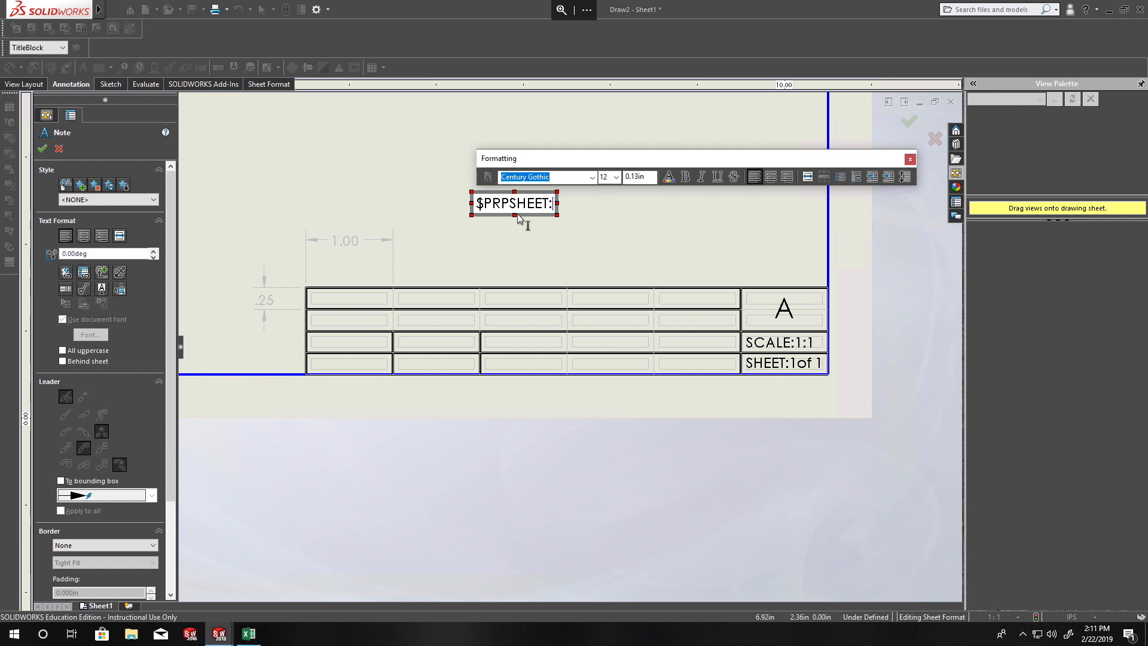
{"action": "type", "text": "\"COMPAN"}
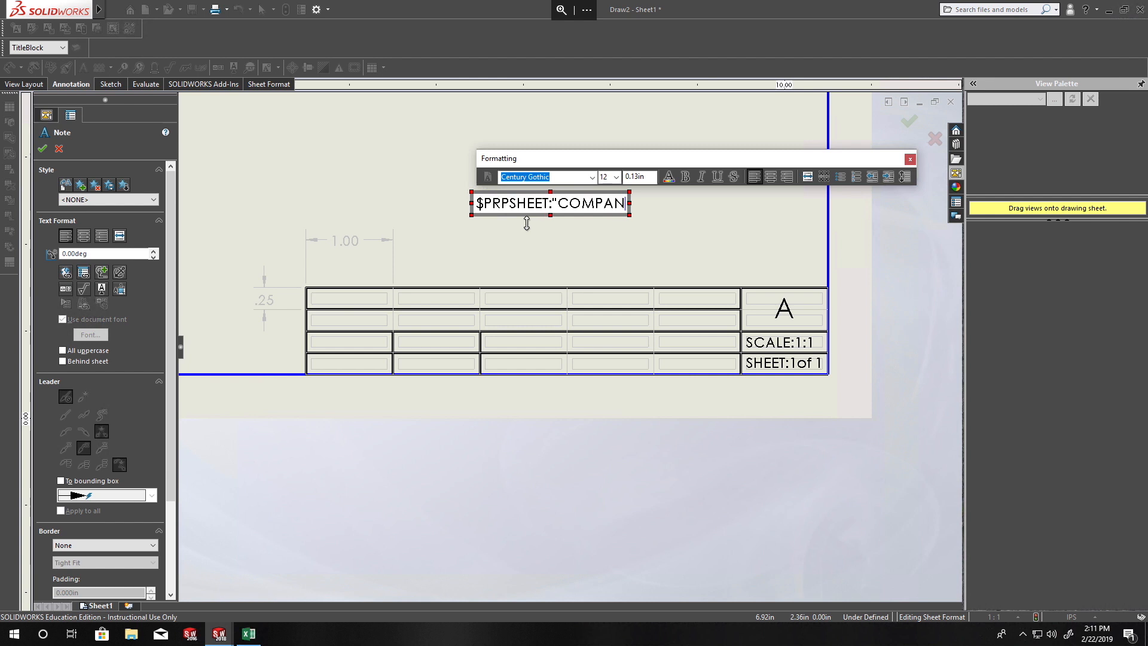
{"action": "type", "text": "YNAME"}
{"action": "type", "text": "\""}
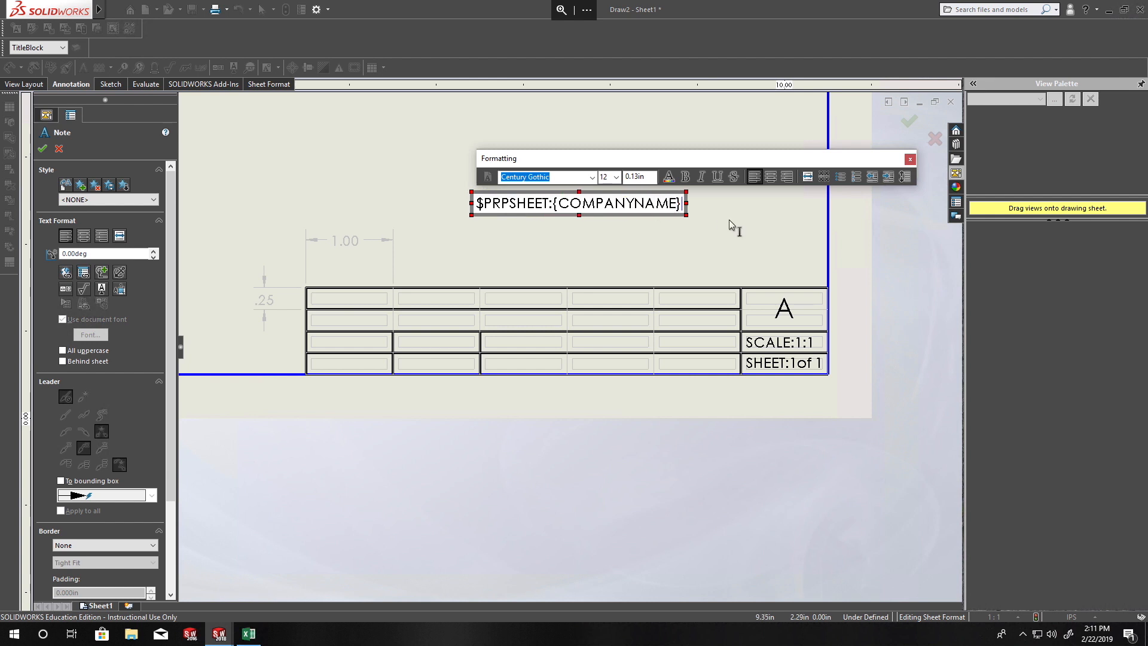
{"action": "left_click", "coordinate": [731, 226]}
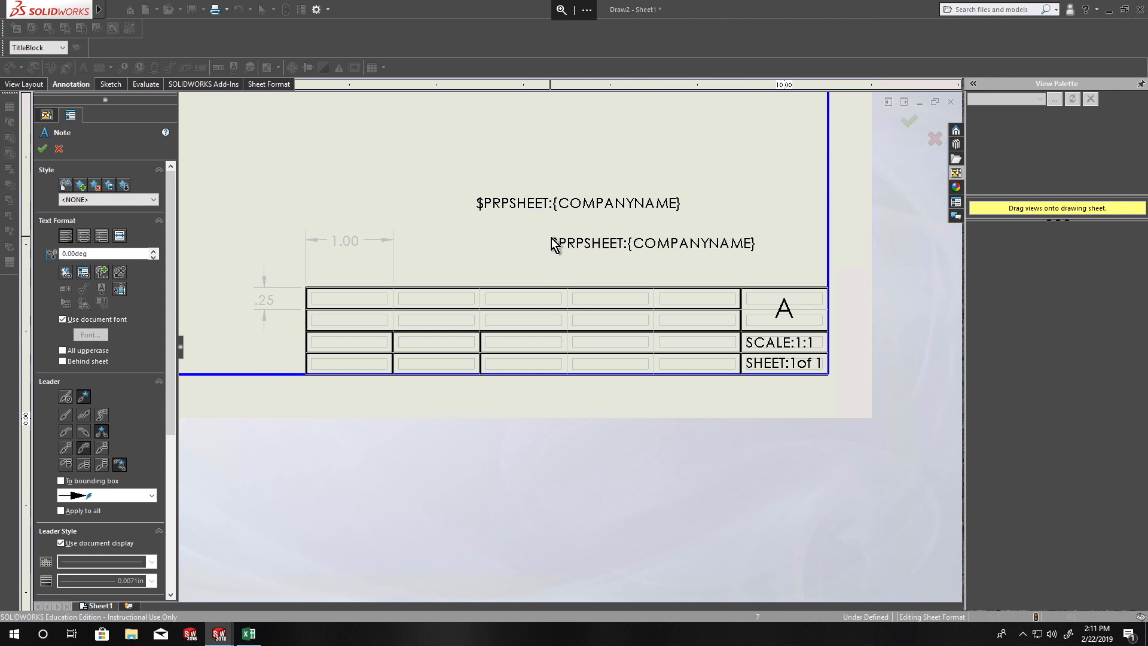
{"action": "key", "text": "Escape"}
- Move the company name property note into the title block's top row, starting in the first cell
{"action": "left_click", "coordinate": [550, 204]}
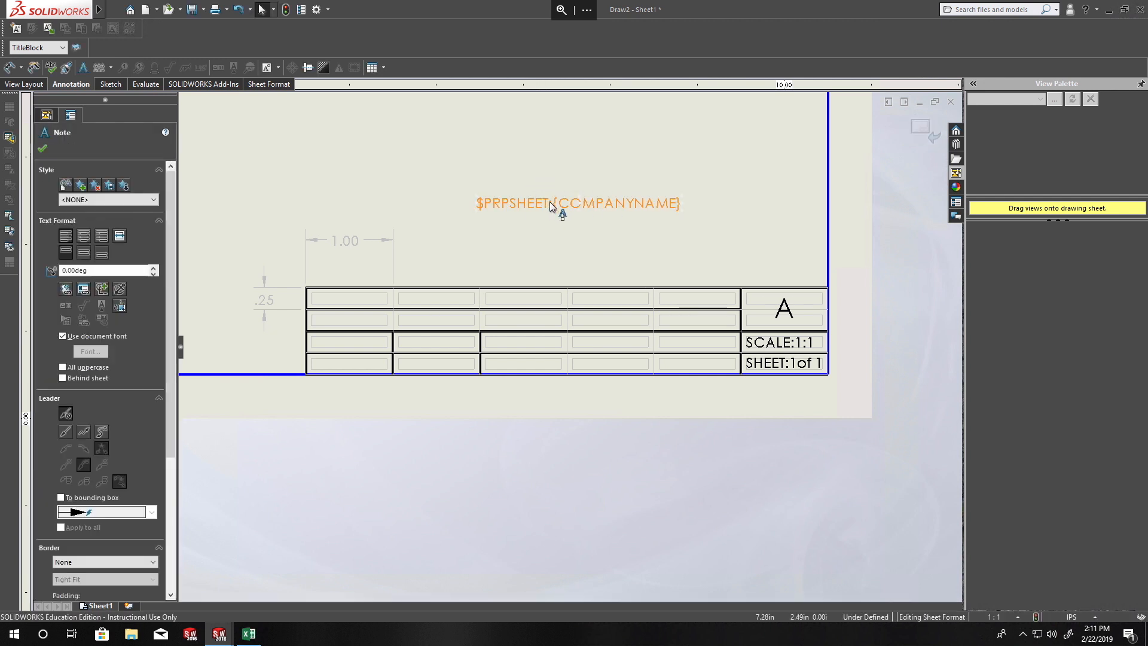
{"action": "left_click_drag", "start_coordinate": [579, 204], "coordinate": [518, 302]}
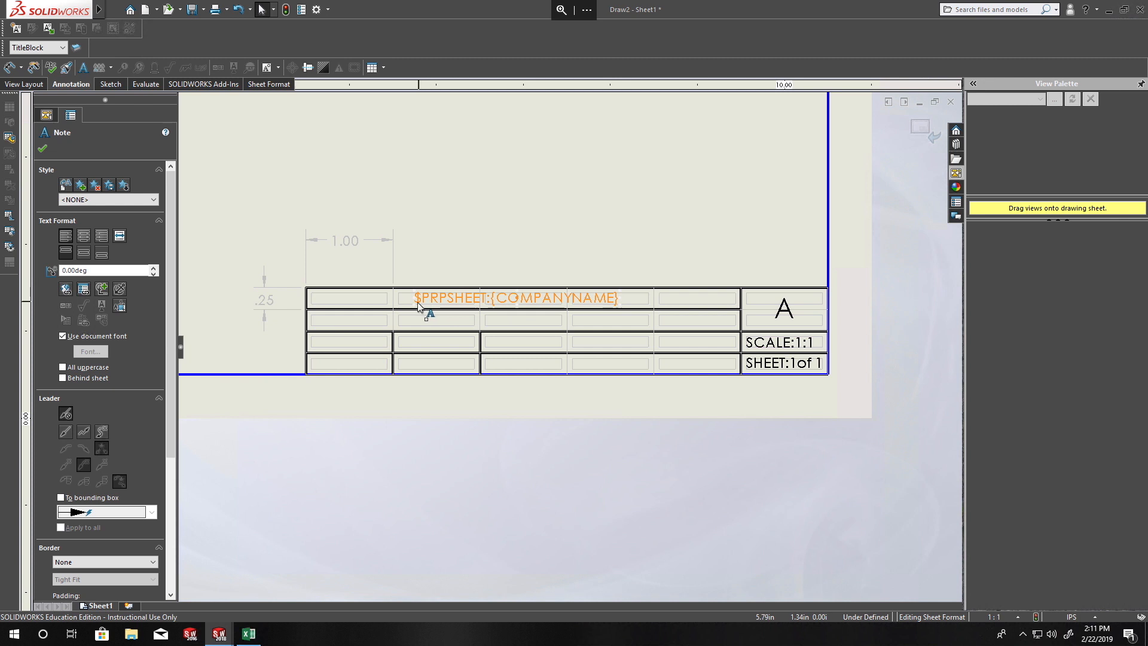
{"action": "left_click_drag", "start_coordinate": [417, 301], "coordinate": [314, 305]}
{"action": "left_click", "coordinate": [471, 228]}
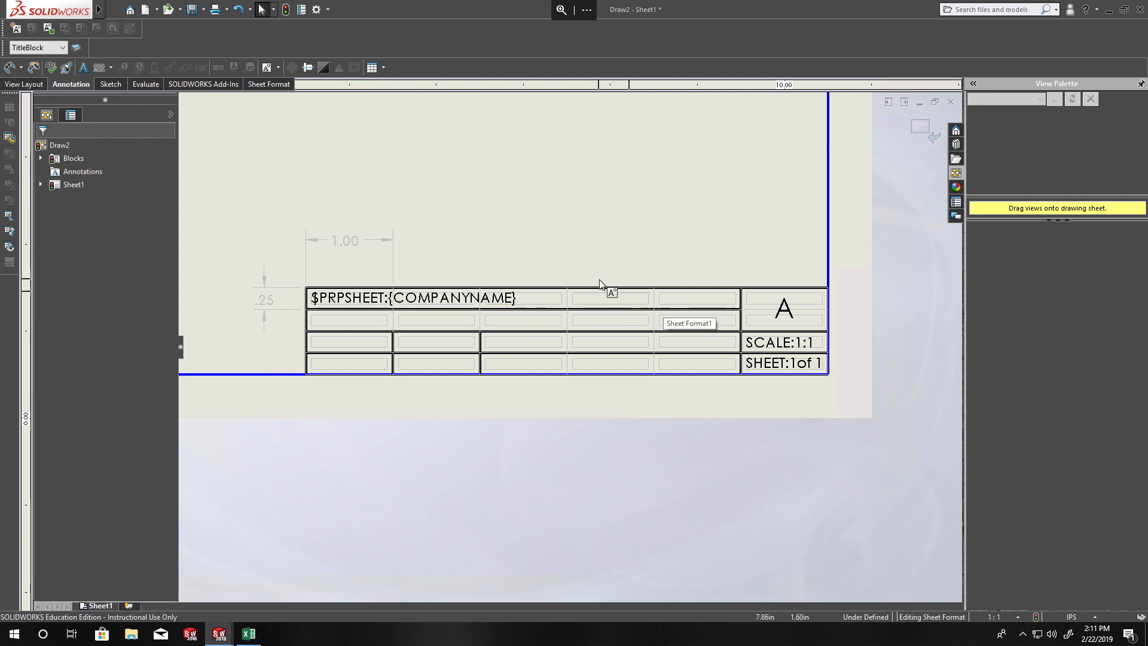
{"action": "scroll", "coordinate": [651, 296], "scroll_direction": "up", "scroll_amount": 5}
{"action": "middle_click_drag", "start_coordinate": [489, 219], "coordinate": [540, 246]}
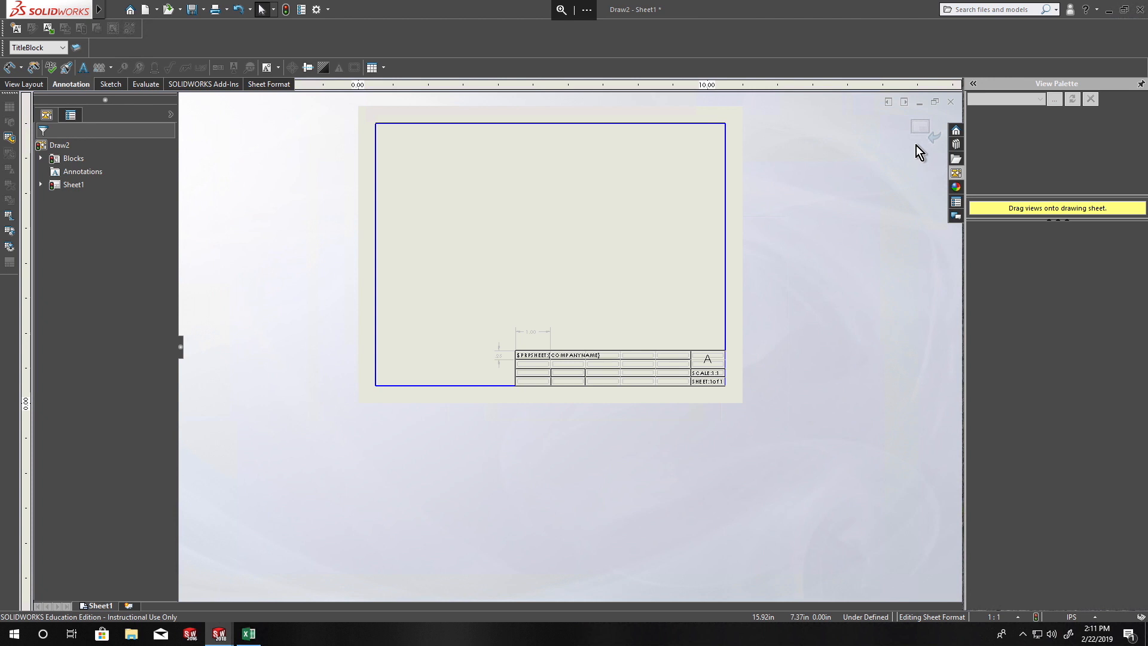